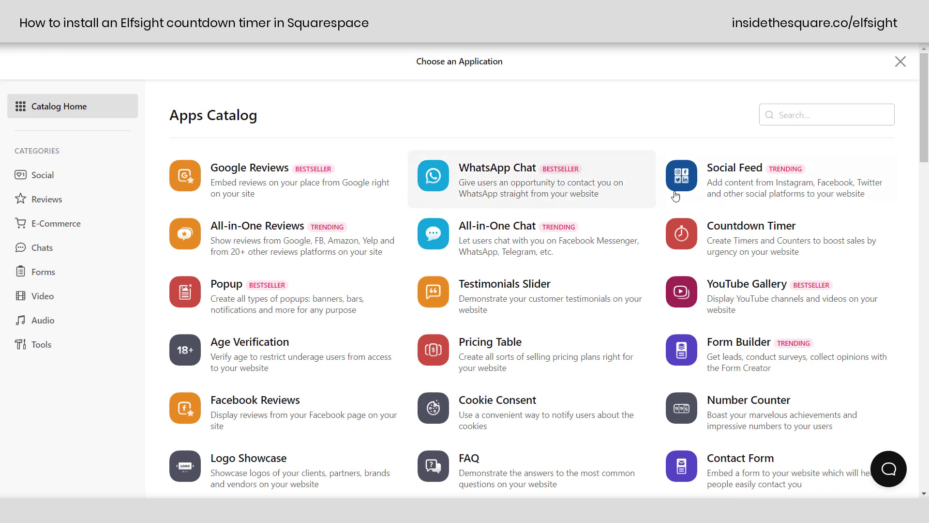
Start a Countdown Timer widget and pick the Launch Countdown template from the templates list
left_click(692, 238)
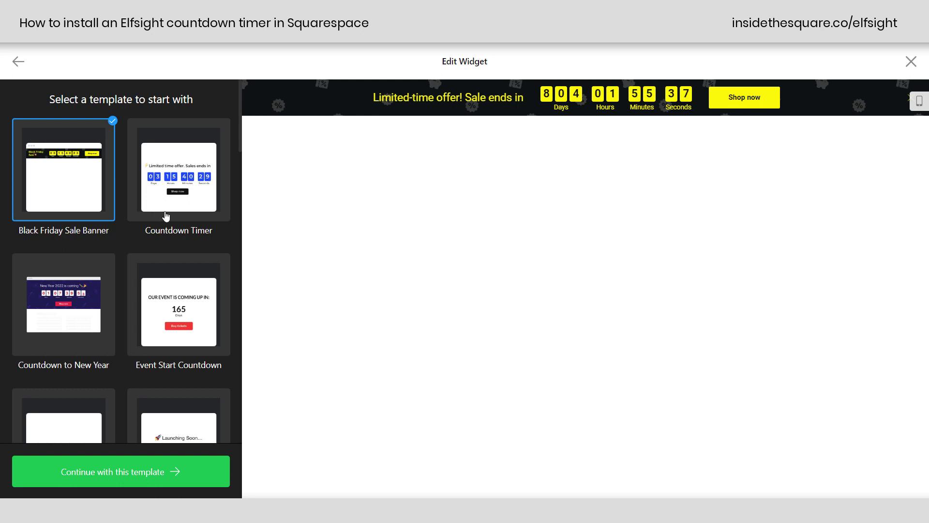
scroll(167, 218, "down", 3)
scroll(169, 217, "down", 10)
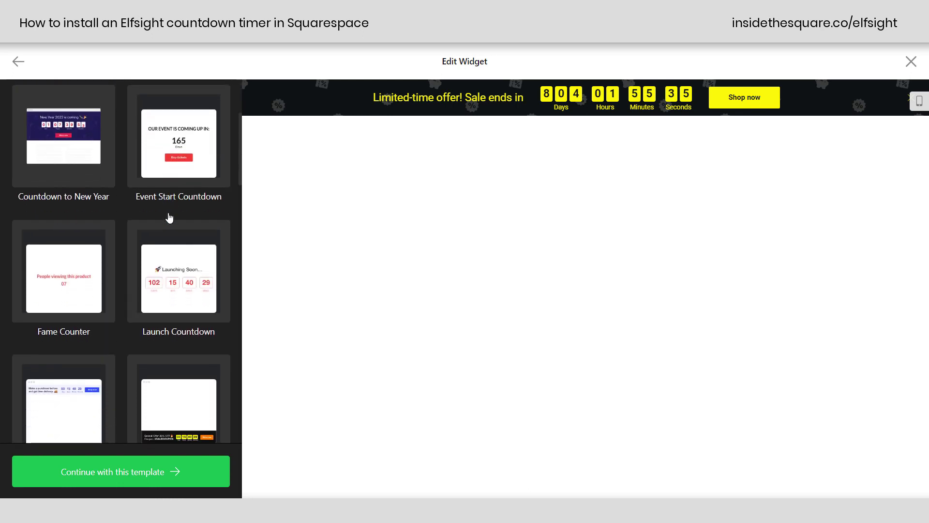
scroll(174, 315, "down", 12)
scroll(174, 314, "down", 5)
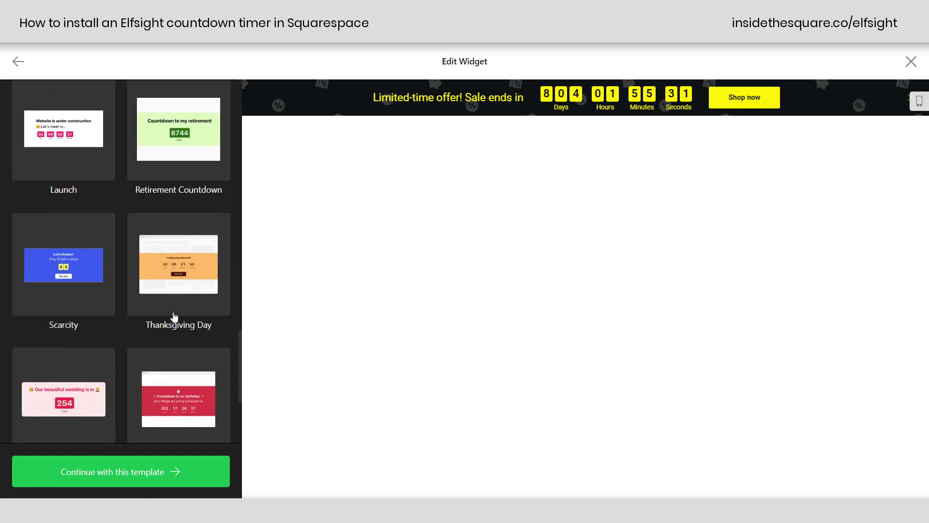
scroll(170, 321, "up", 12)
scroll(169, 329, "up", 12)
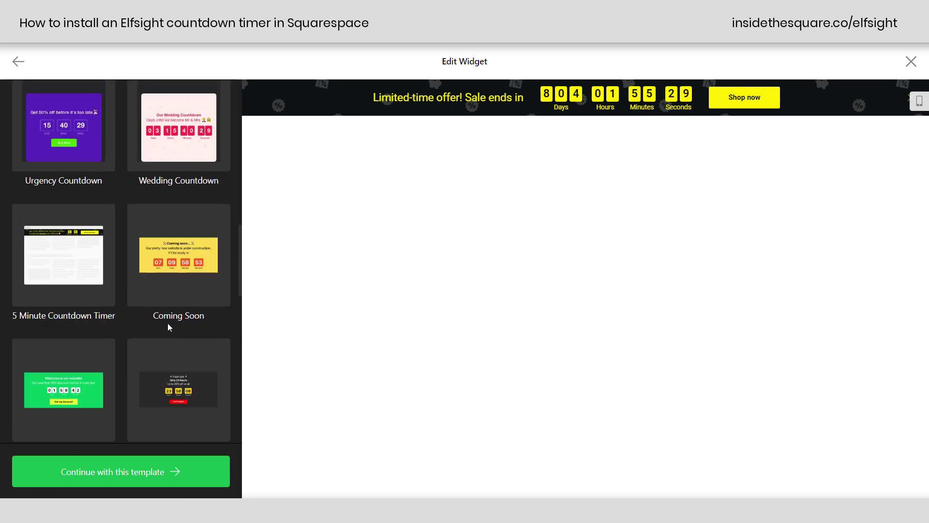
scroll(161, 297, "up", 4)
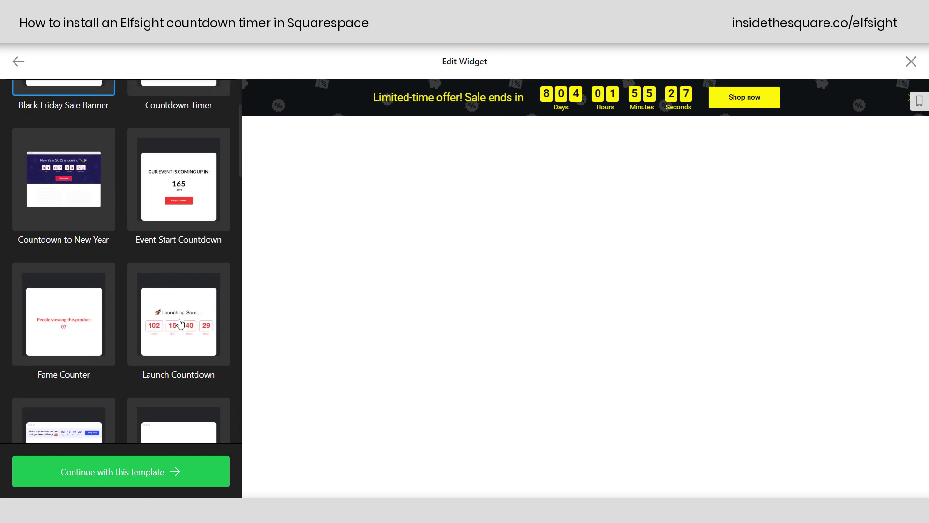
left_click(176, 319)
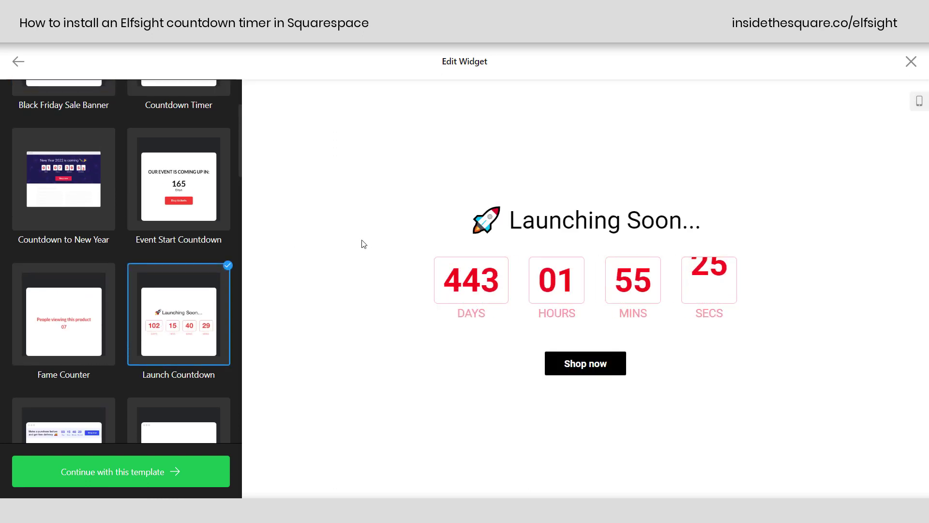
Continue with the template and set Type to Start-To-Finish Timer after trying the other types
left_click(158, 472)
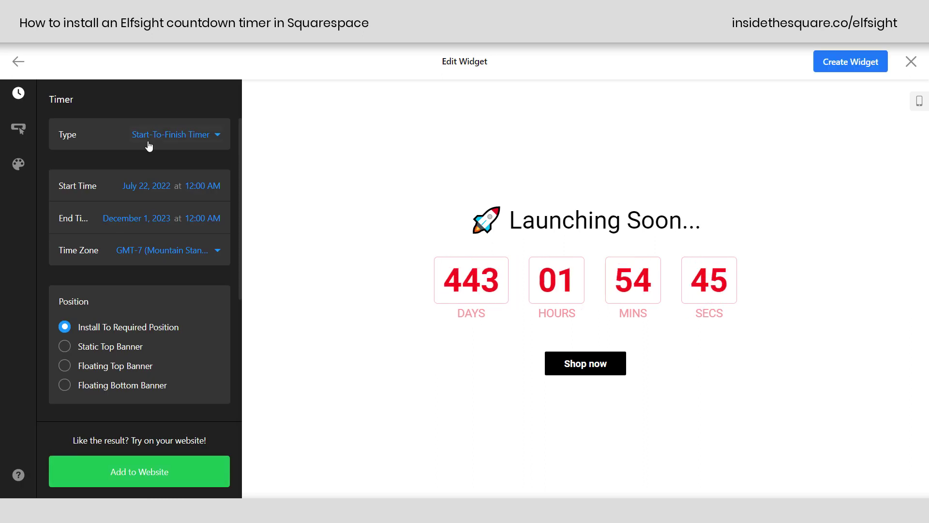
left_click(169, 140)
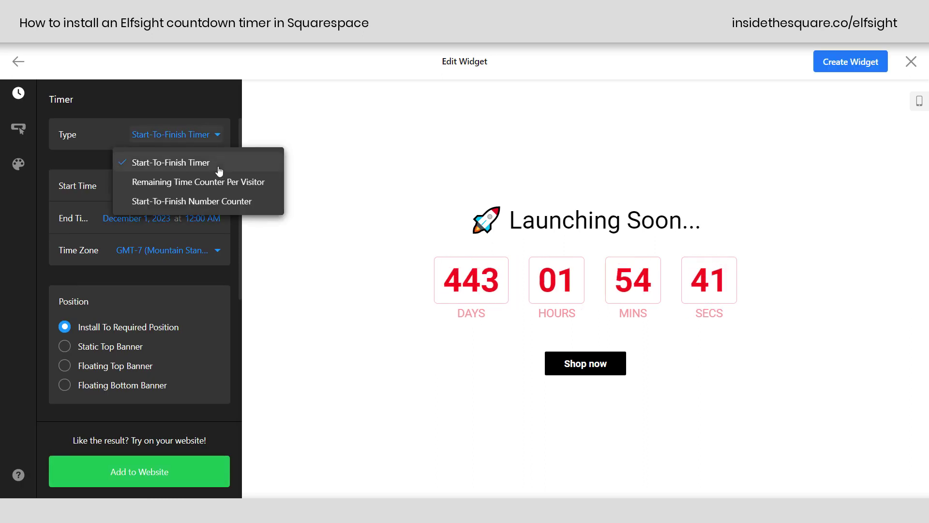
left_click(227, 184)
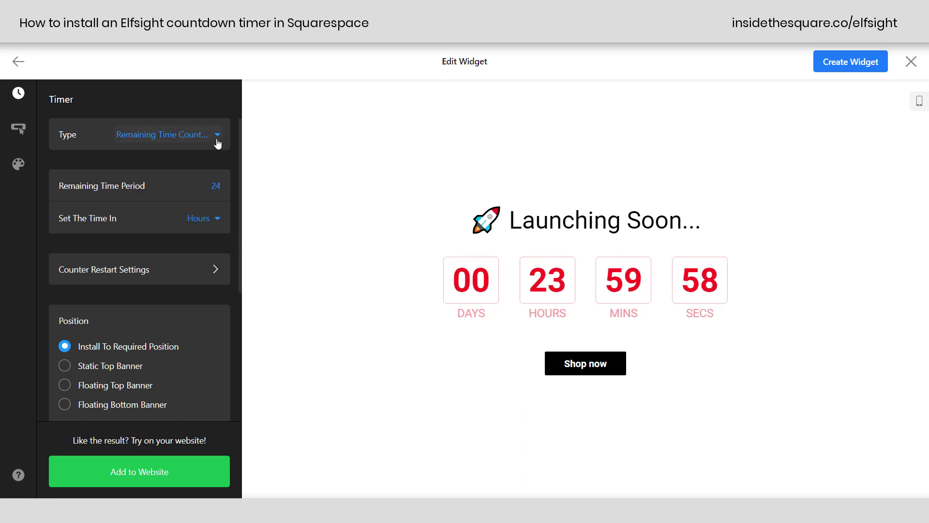
left_click(218, 141)
left_click(213, 202)
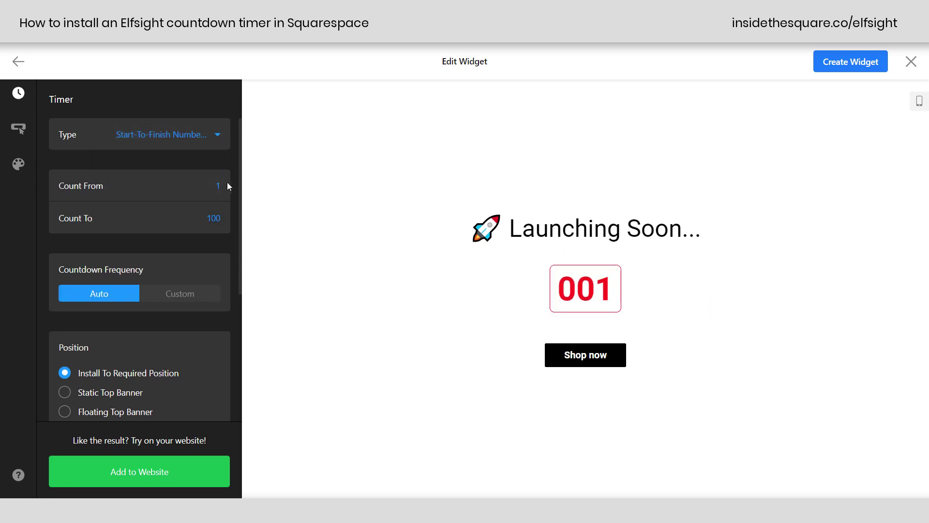
left_click(211, 123)
left_click(199, 166)
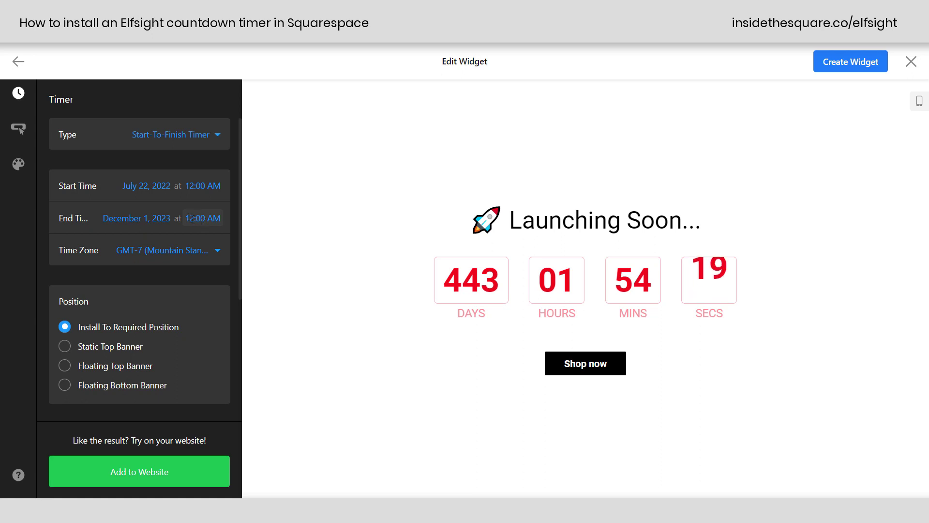
Keep the 12:00 AM end time and set the time zone to GMT-8 Pacific Standard Time
left_click(211, 218)
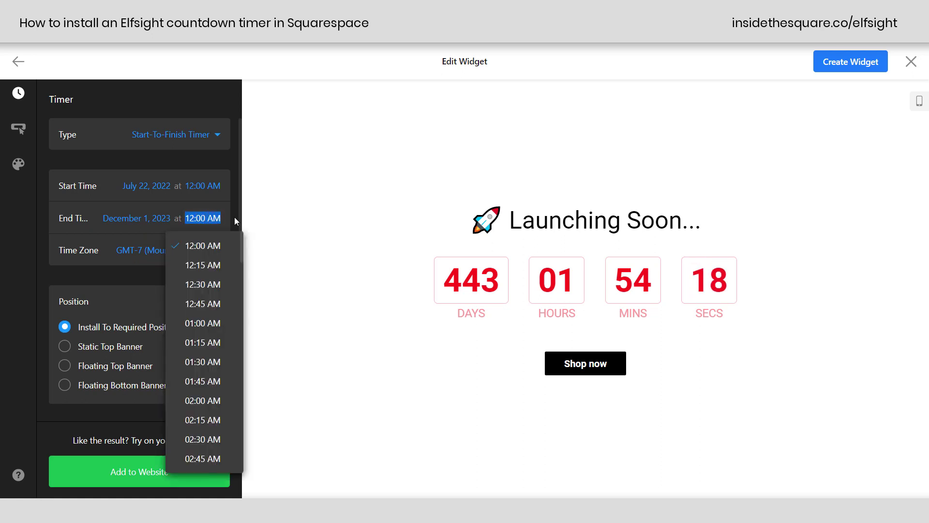
left_click(234, 217)
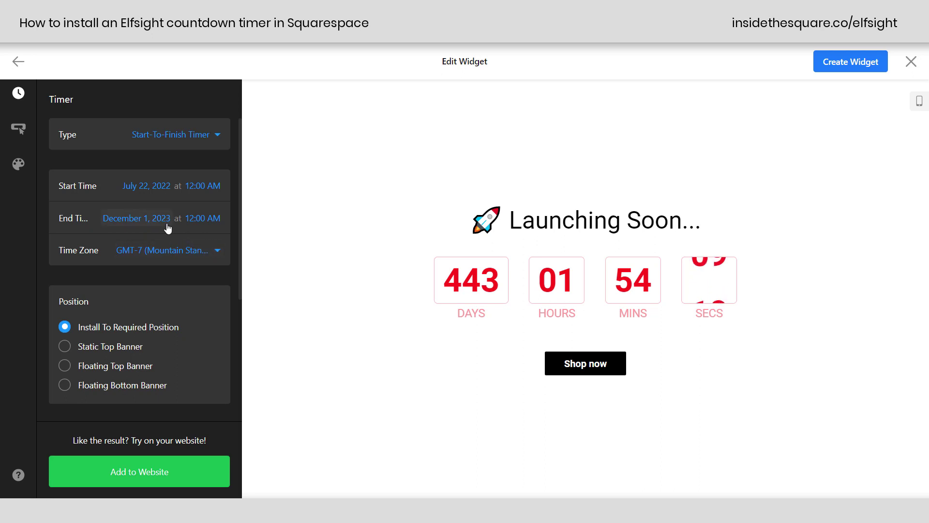
left_click(210, 250)
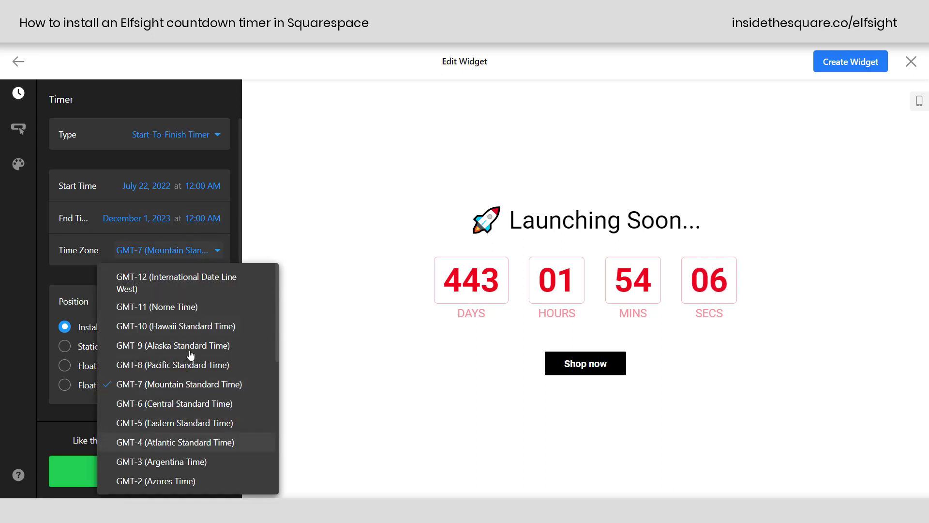
left_click(192, 366)
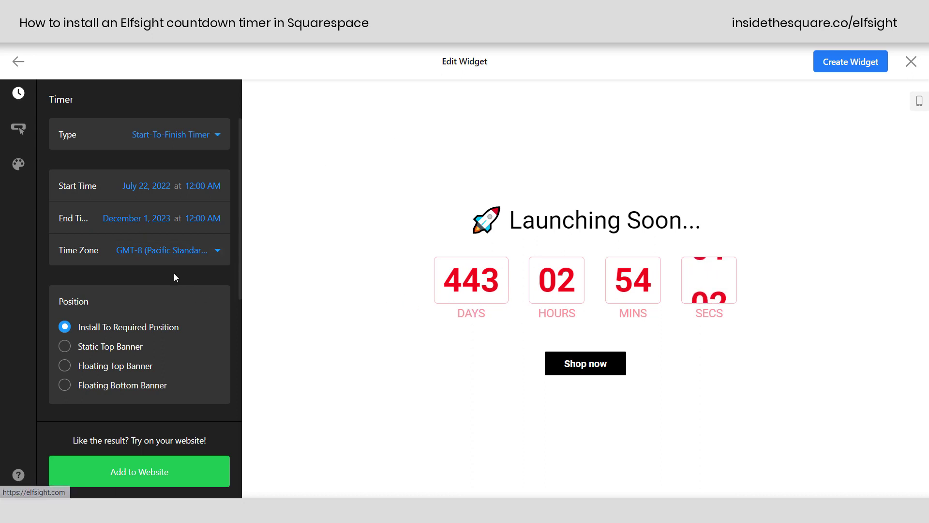
scroll(188, 307, "down", 2)
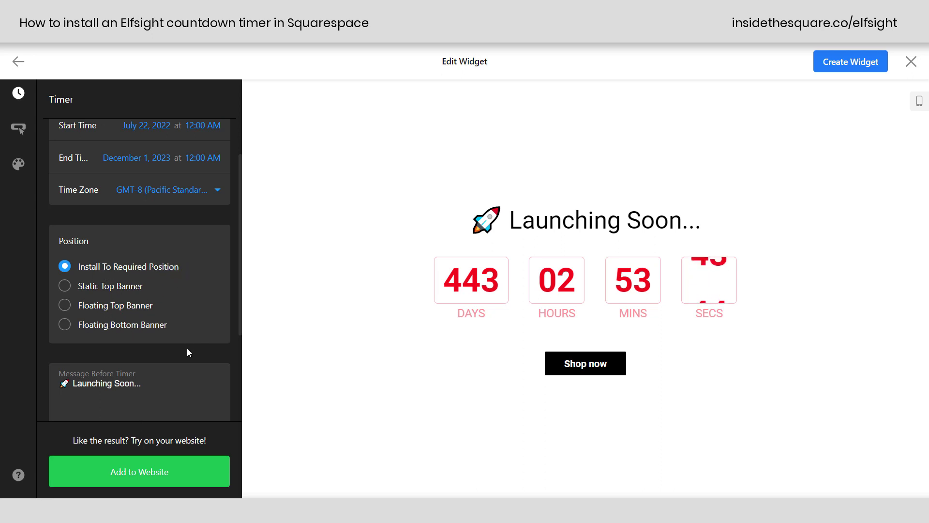
scroll(170, 342, "down", 1)
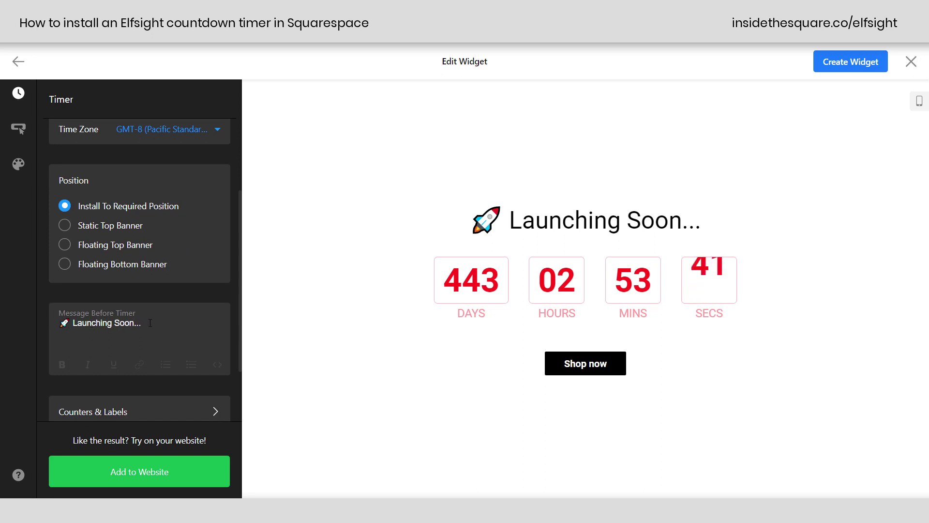
left_click_drag(146, 321, 62, 337)
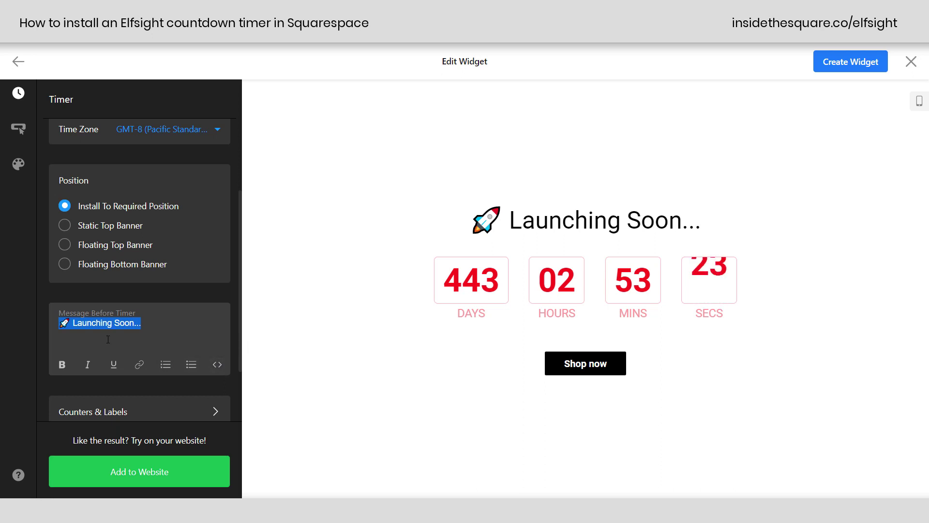
left_click(157, 329)
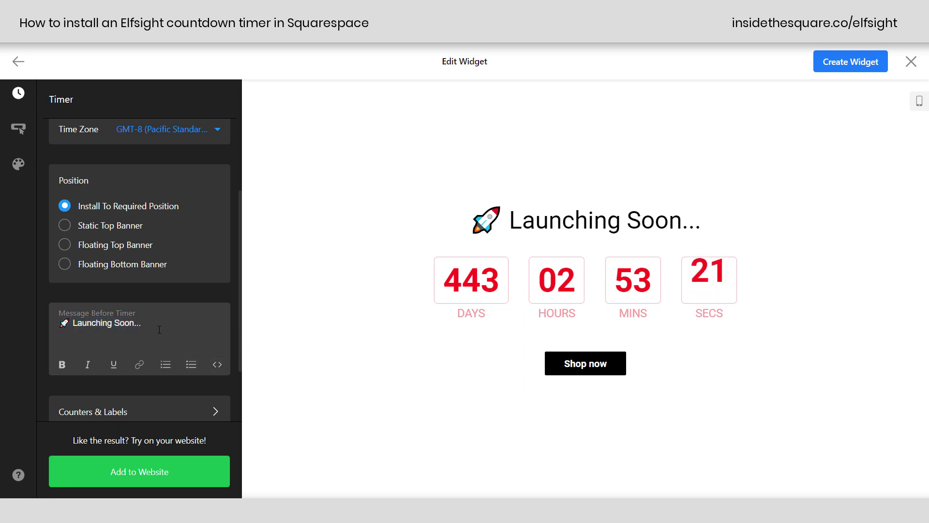
scroll(172, 334, "down", 2)
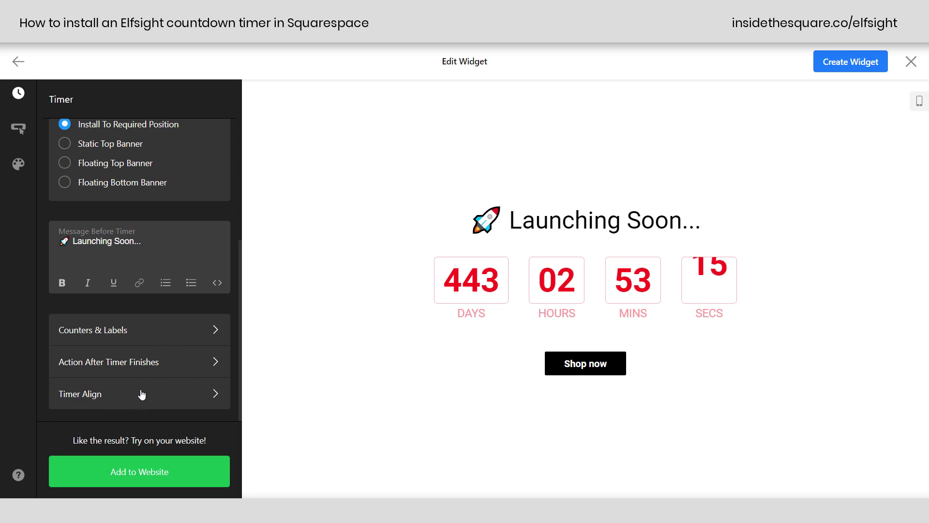
In Counters & Labels, enable the Days, Hours, Minutes and Seconds counters
left_click(114, 339)
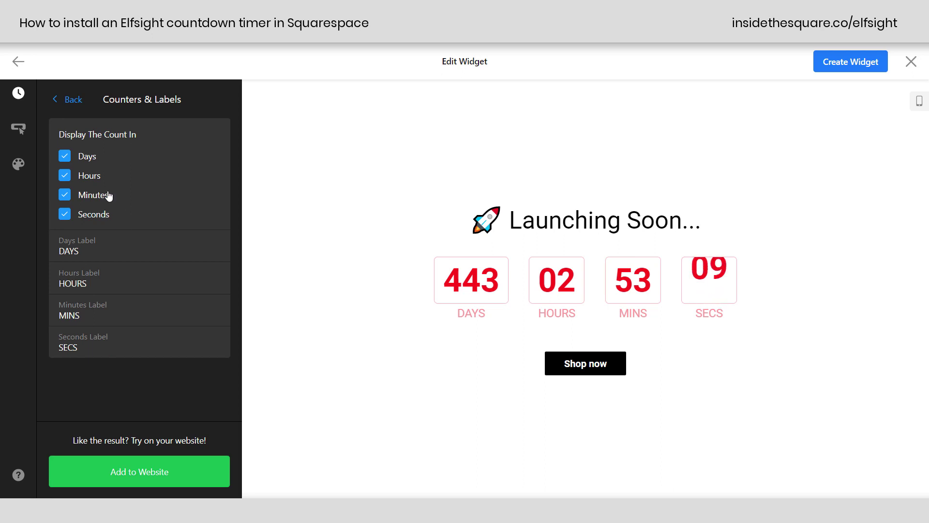
left_click(65, 221)
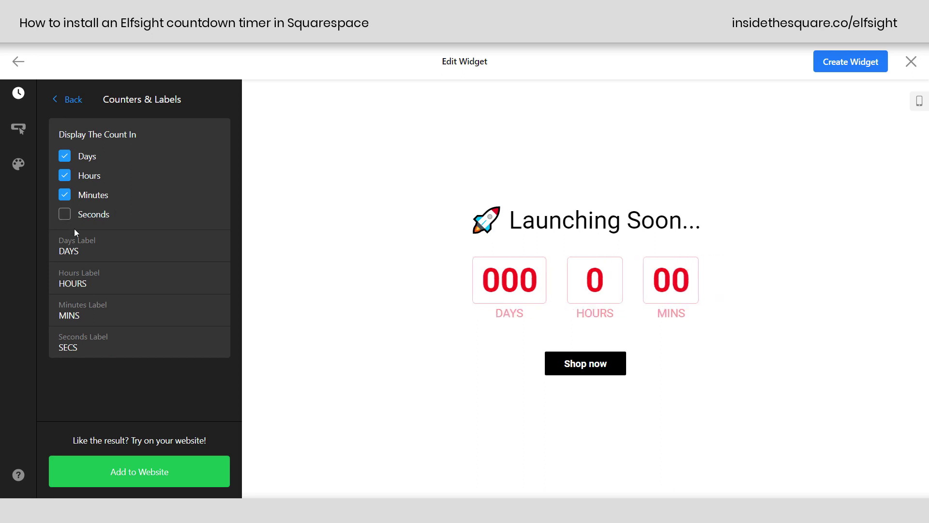
left_click(66, 195)
left_click(64, 155)
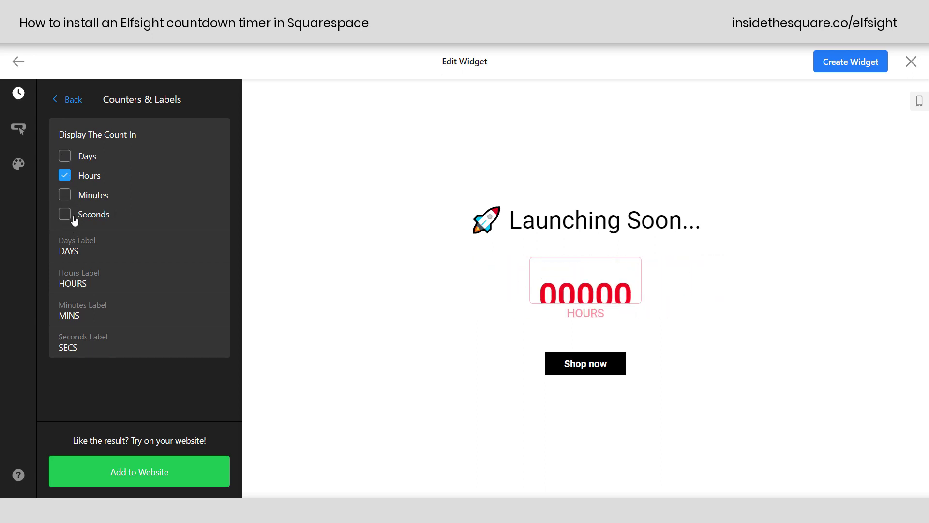
left_click(64, 157)
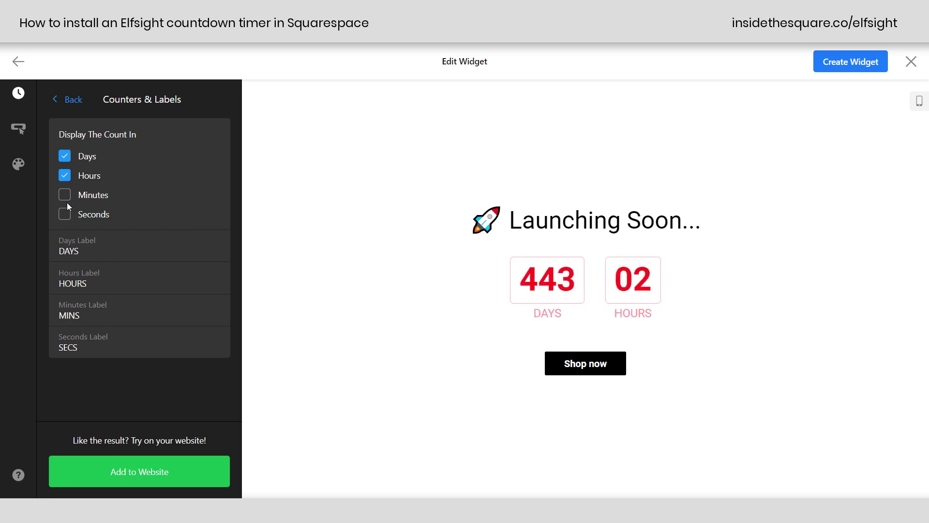
left_click(64, 156)
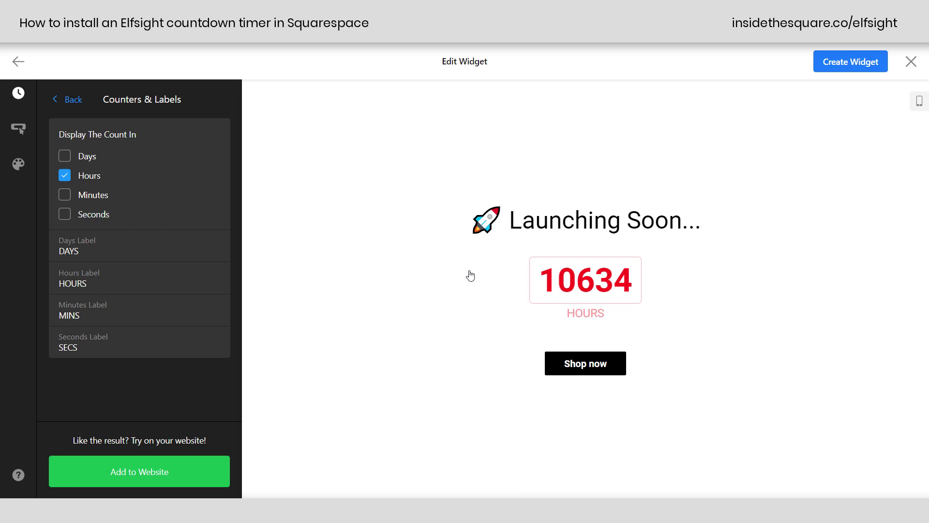
left_click(64, 195)
left_click(64, 175)
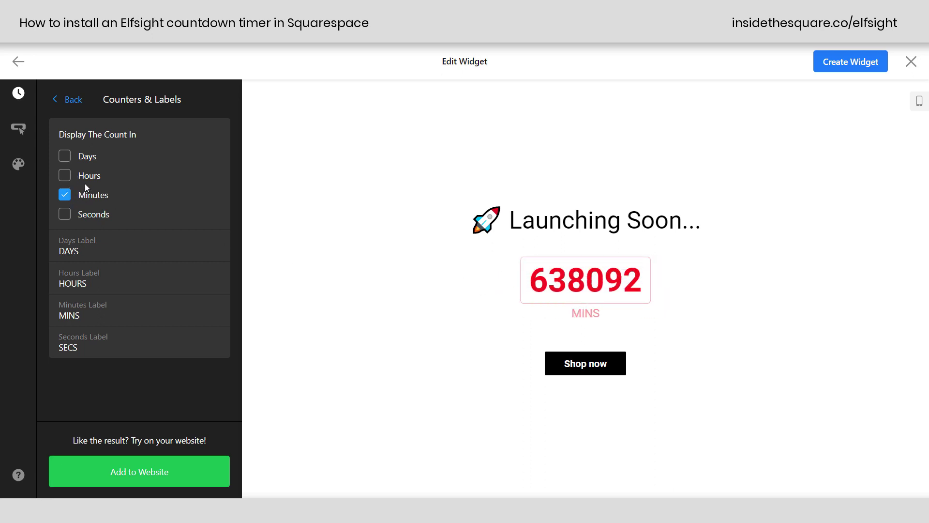
left_click(64, 176)
left_click(66, 158)
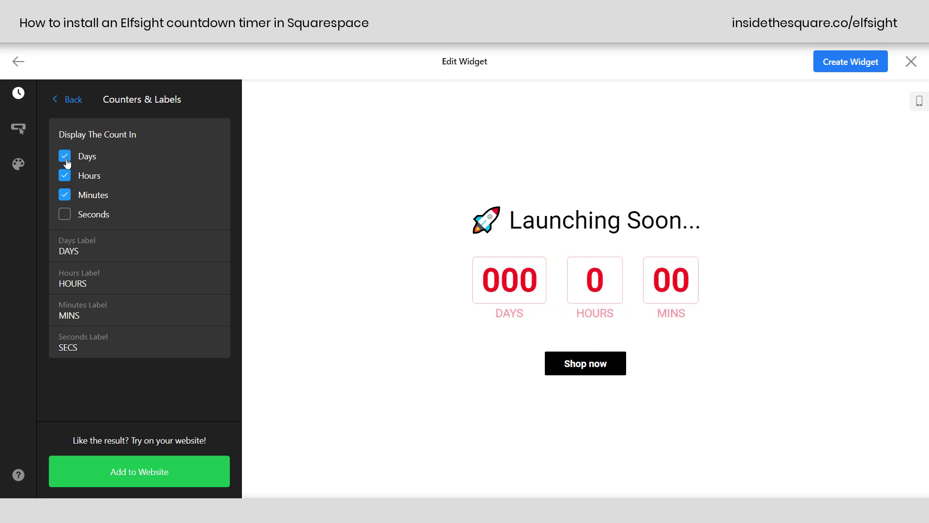
left_click(67, 214)
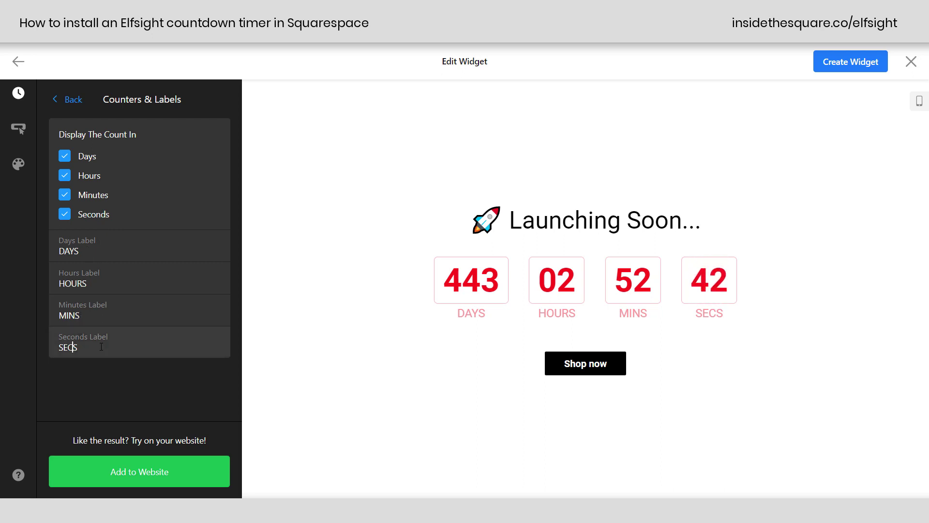
Change the seconds label from SECS to SECONDS and return to the main settings
type("OND")
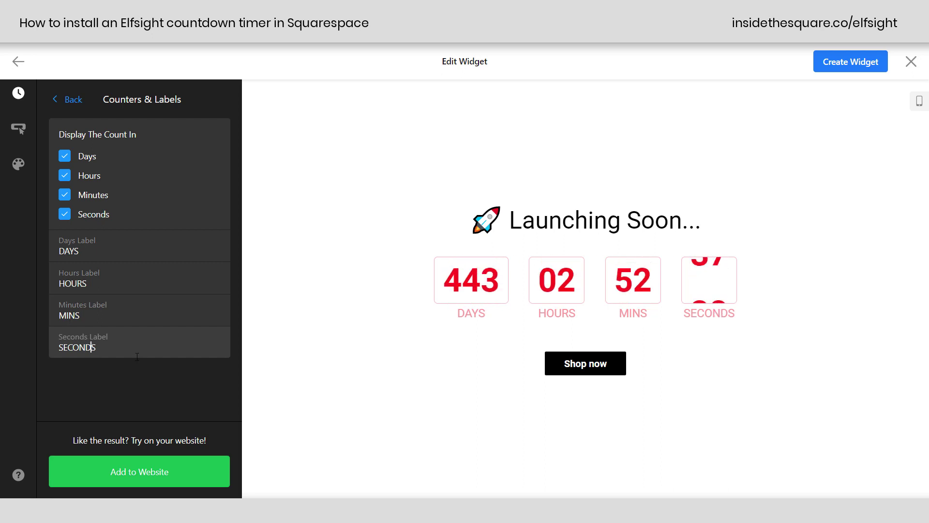
left_click(70, 99)
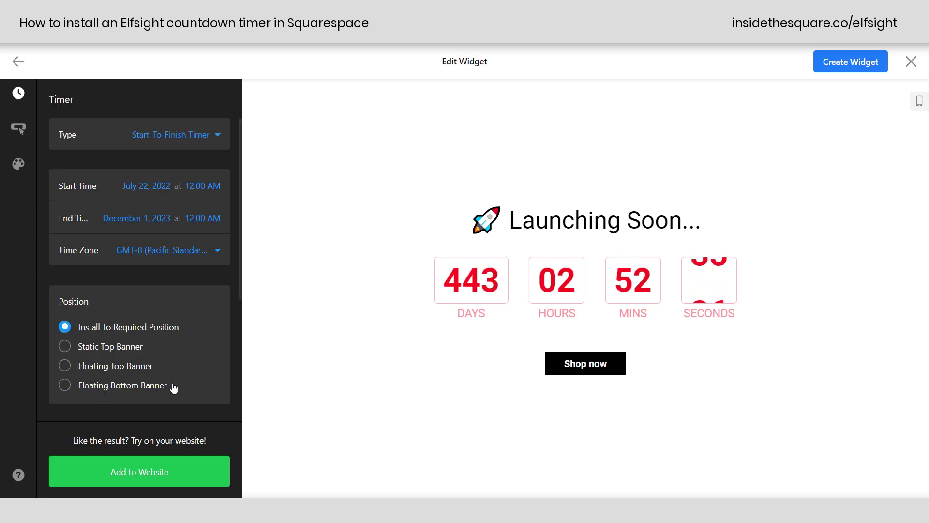
scroll(174, 387, "down", 4)
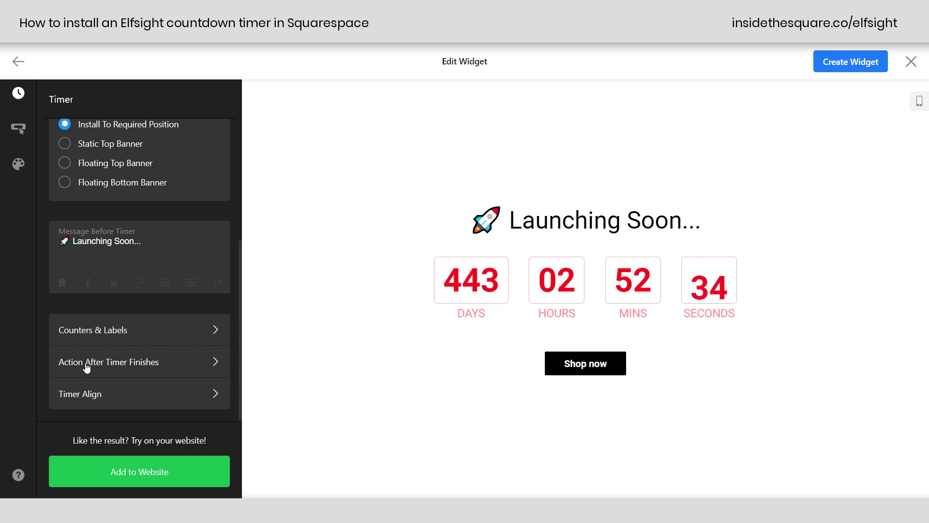
Set Action After Timer Finishes to Redirect To URL, then go to the Button settings
left_click(136, 366)
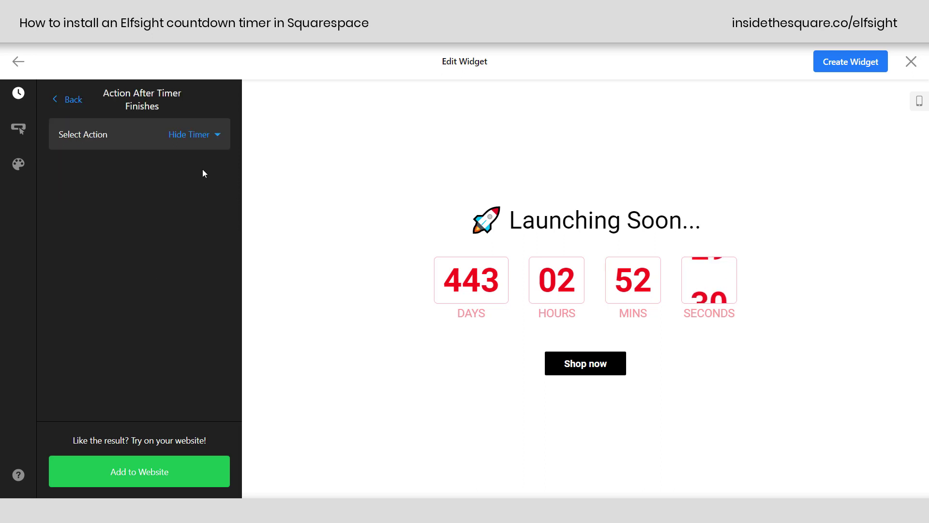
left_click(218, 140)
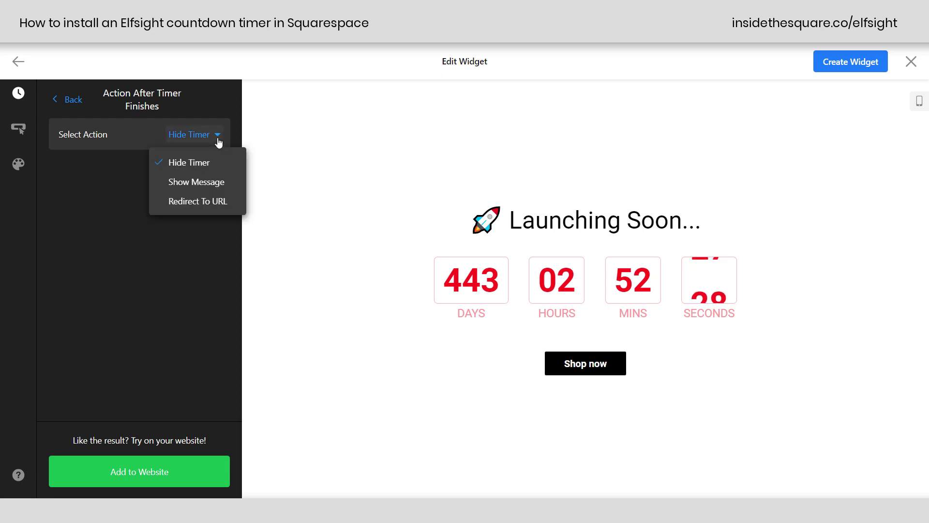
left_click(228, 203)
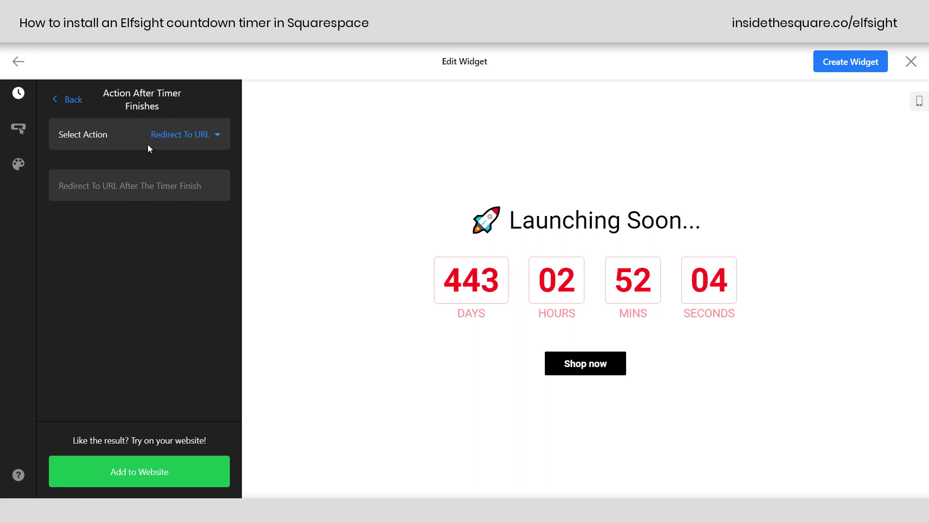
left_click(73, 100)
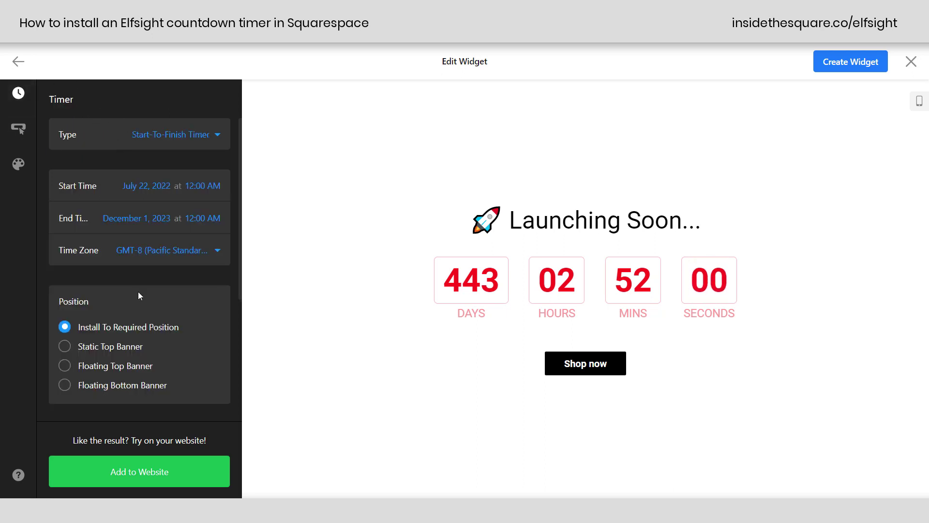
scroll(137, 343, "down", 4)
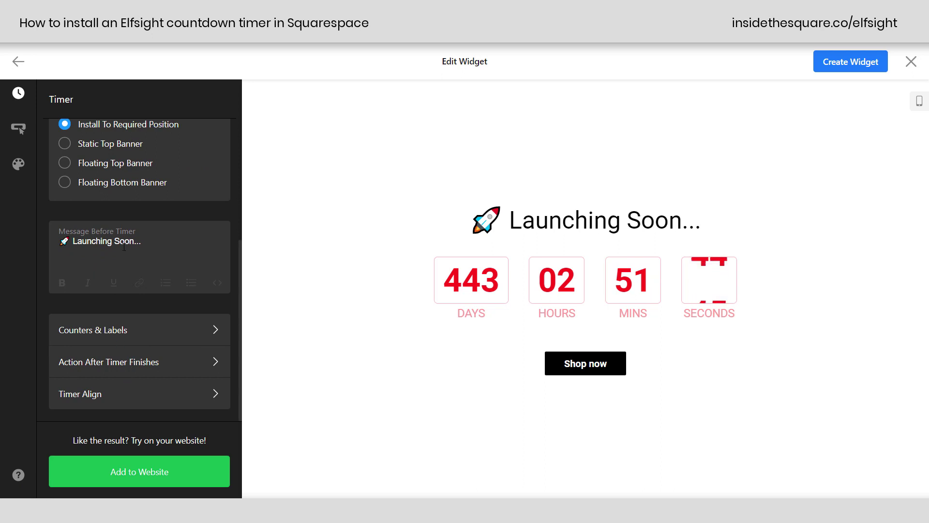
left_click(19, 136)
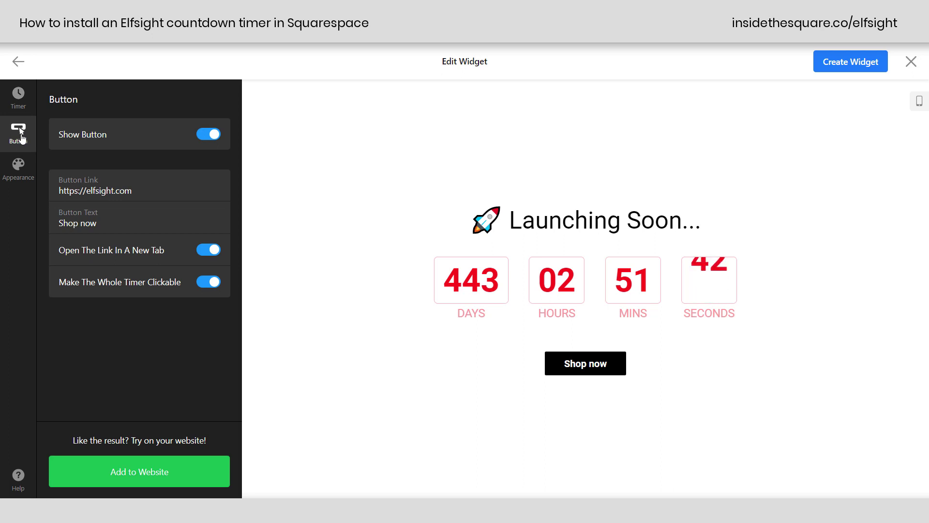
Review the Shop now button's link, text and whole-timer-clickable toggle, leaving them unchanged
left_click(207, 135)
left_click(207, 137)
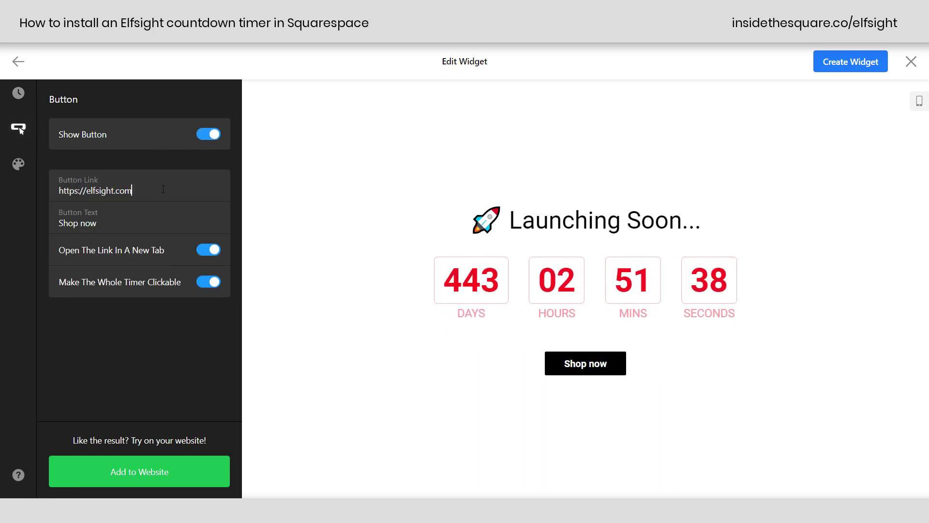
left_click_drag(165, 191, 44, 189)
left_click_drag(111, 226, 47, 222)
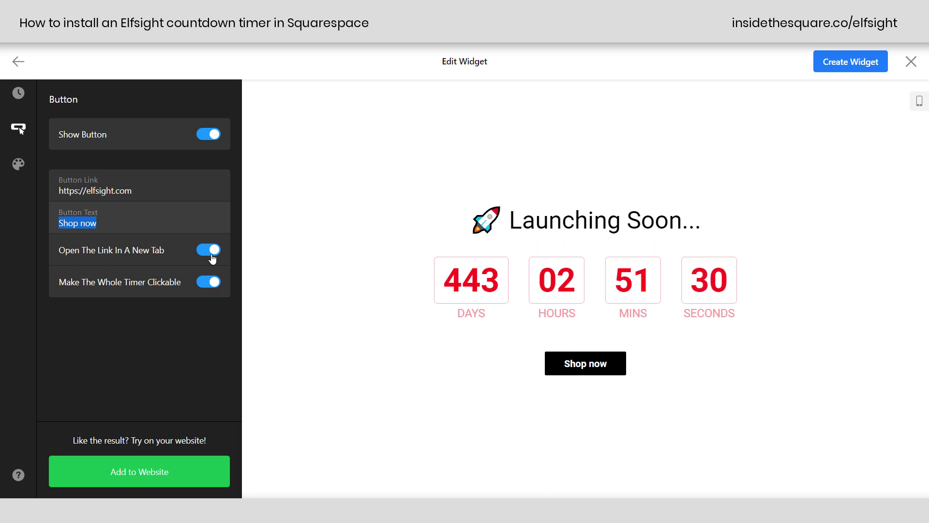
left_click_drag(187, 285, 73, 314)
left_click(160, 312)
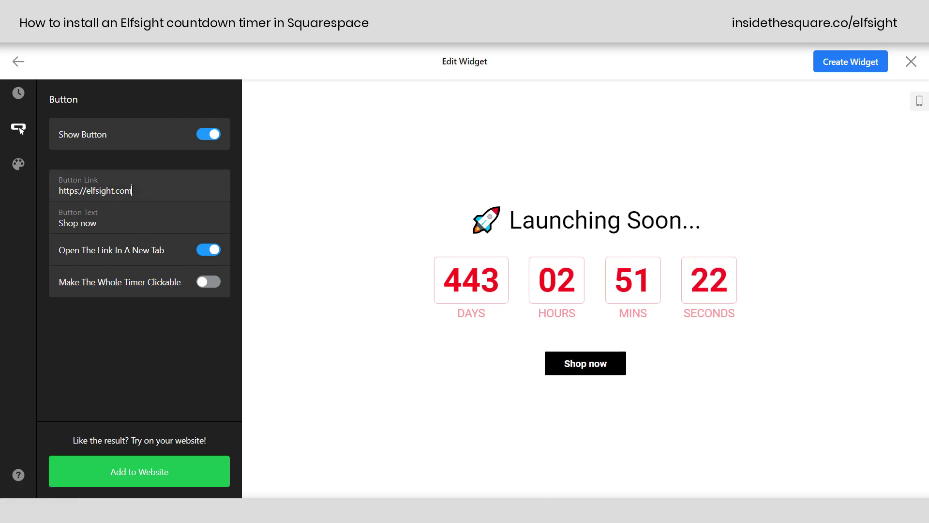
left_click_drag(132, 191, 44, 199)
left_click(208, 282)
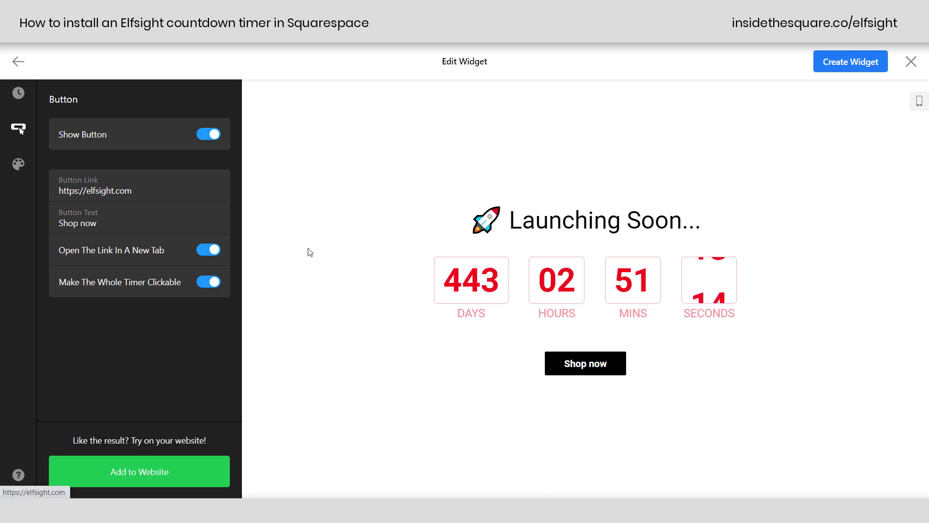
triple_click(152, 192)
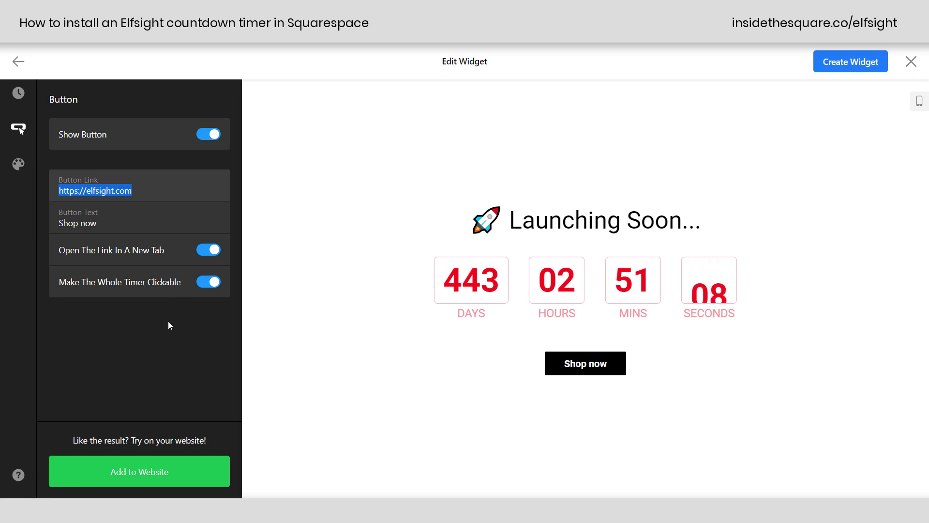
left_click(22, 174)
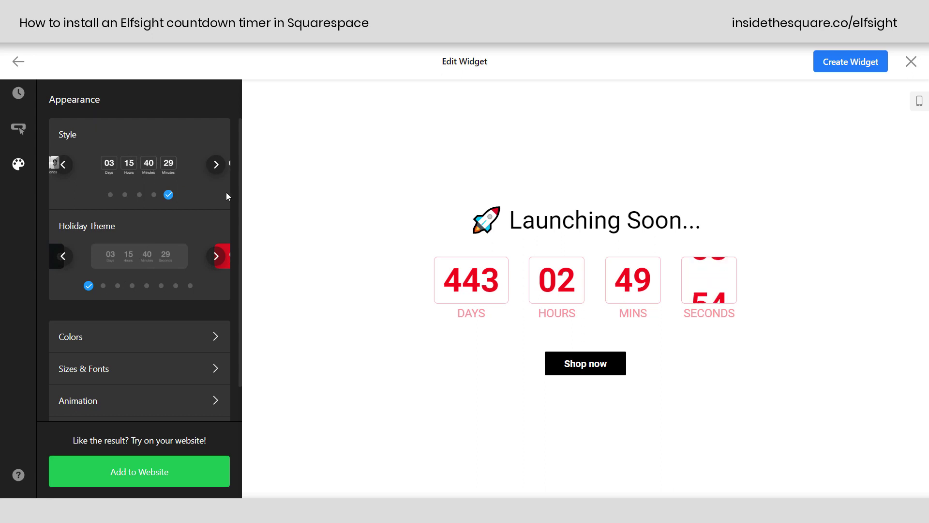
Cycle through the countdown Style options, ending on the outlined box style
left_click(213, 165)
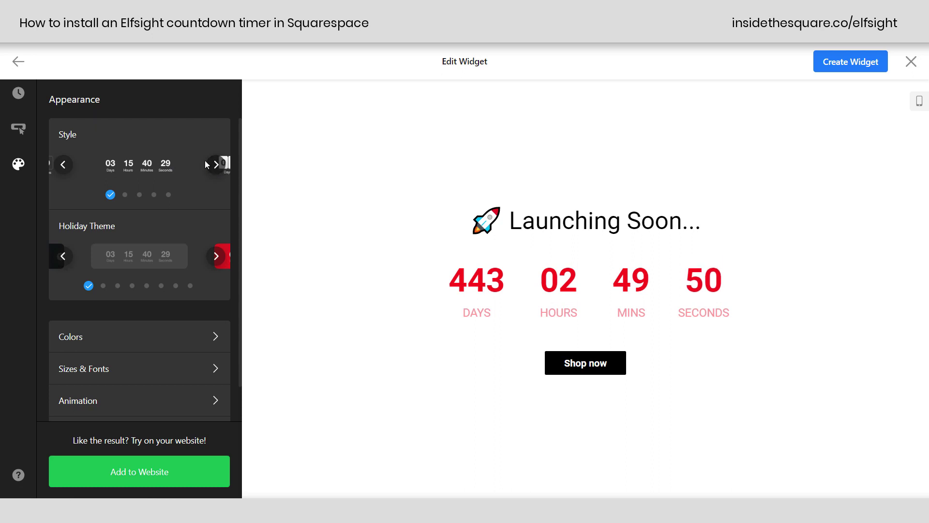
left_click(215, 166)
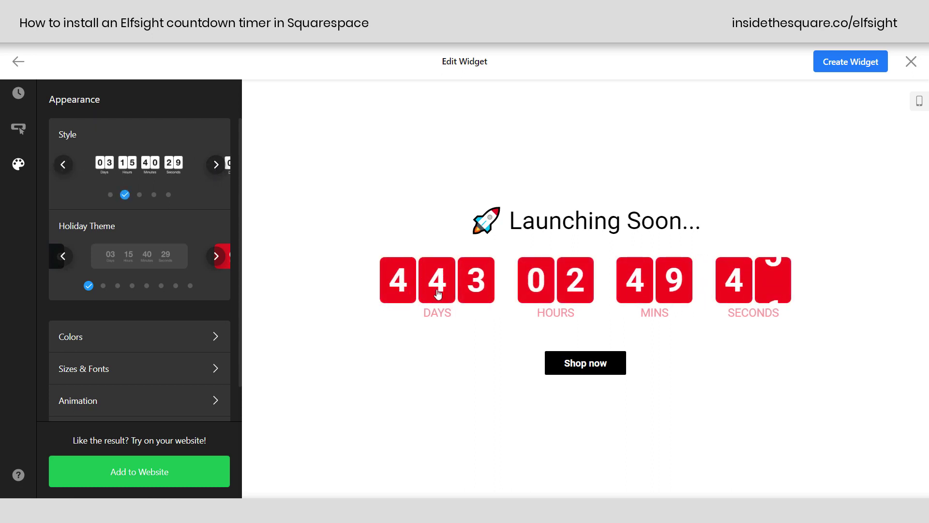
left_click(215, 165)
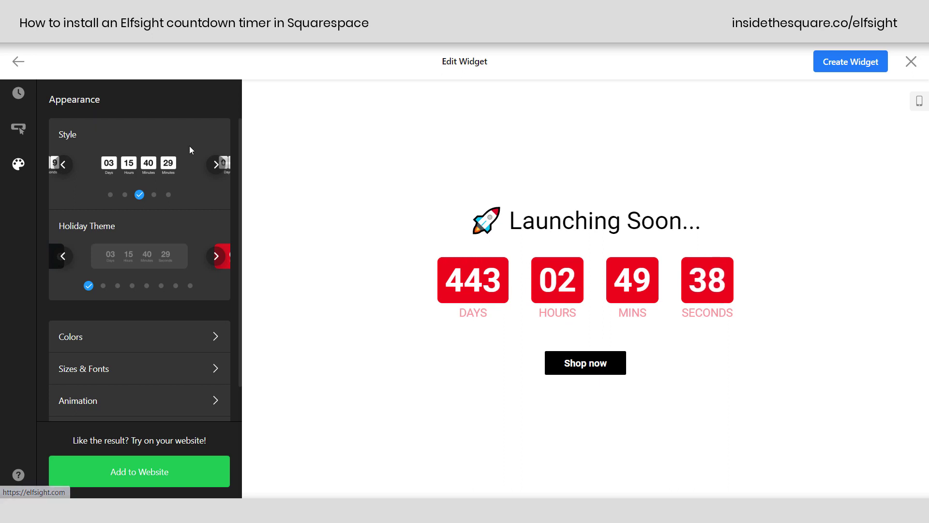
left_click(215, 164)
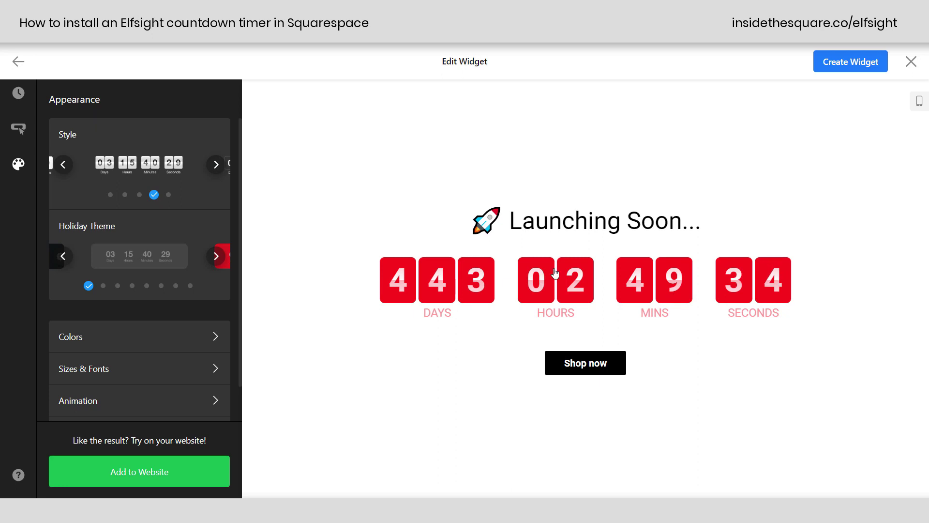
left_click(213, 166)
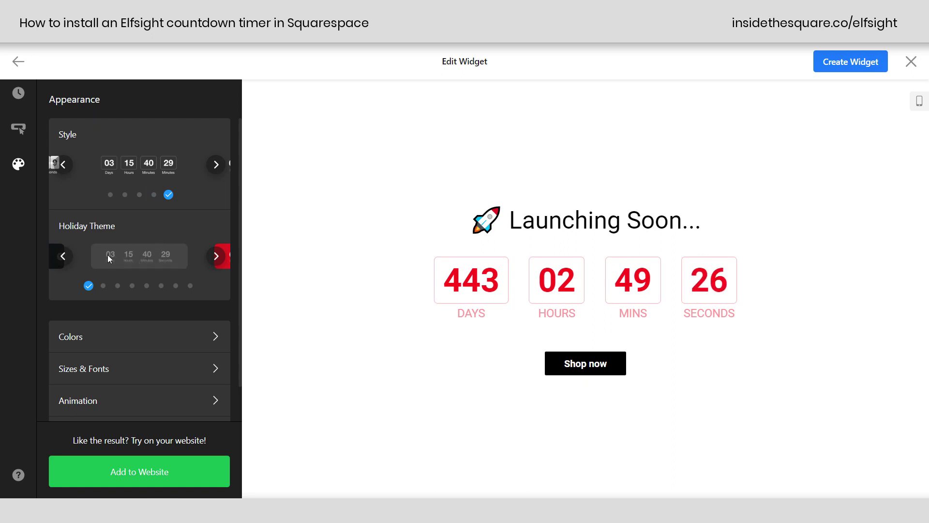
Step back through the Holiday Themes to the first, no-theme option
left_click(64, 256)
left_click(64, 256)
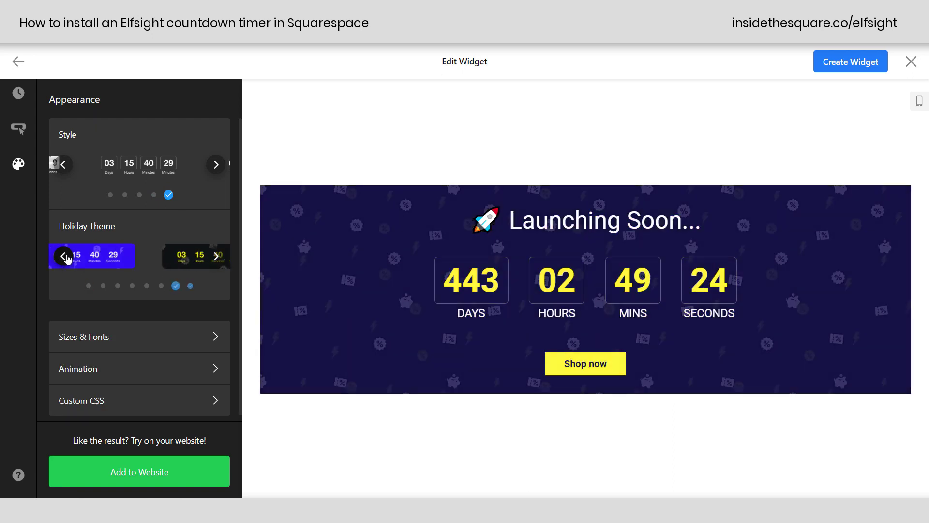
left_click(64, 256)
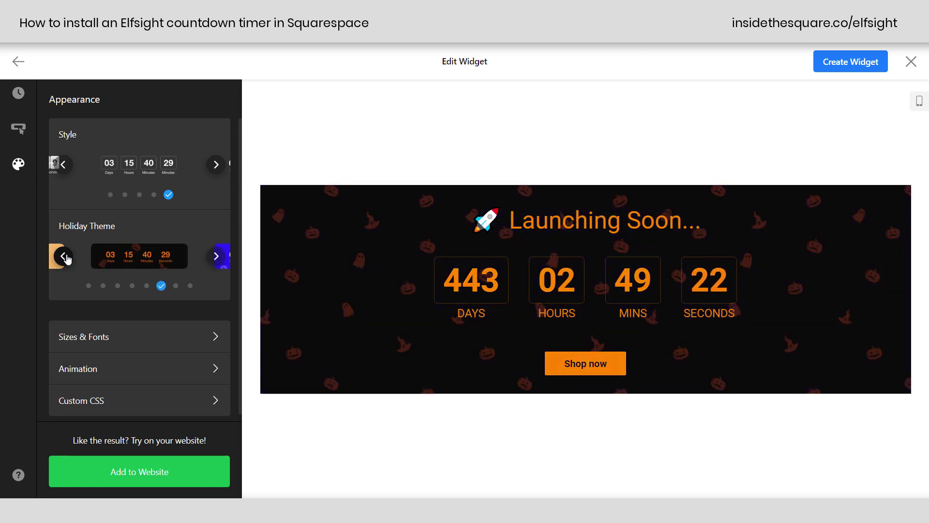
left_click(64, 257)
left_click(64, 257)
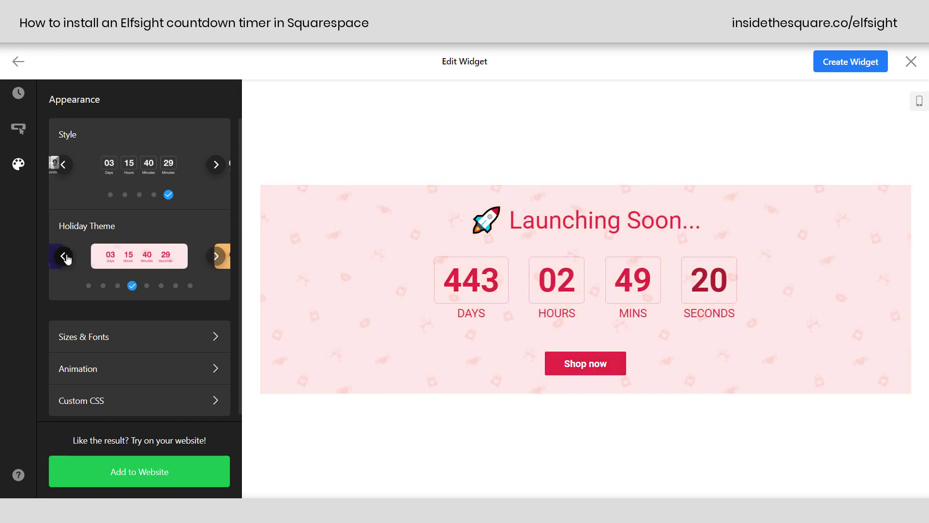
left_click(64, 256)
left_click(64, 257)
left_click(64, 256)
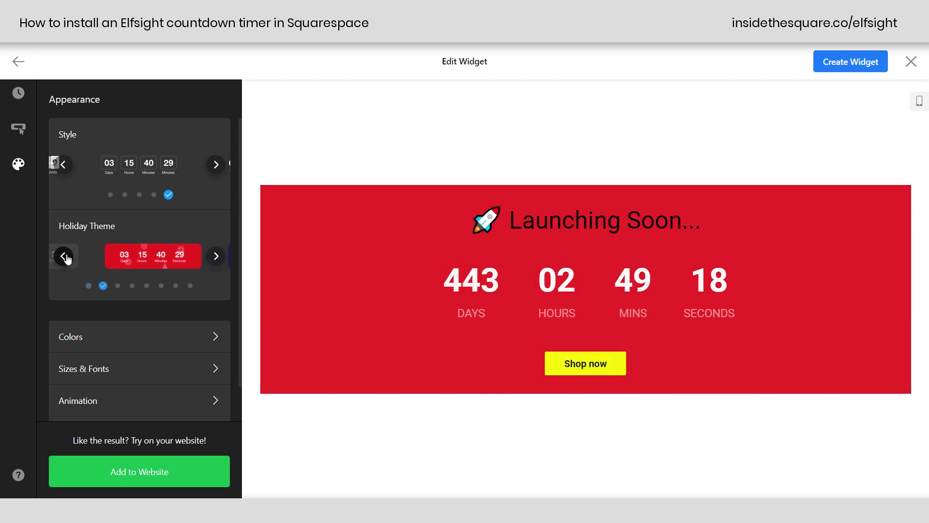
scroll(164, 329, "down", 1)
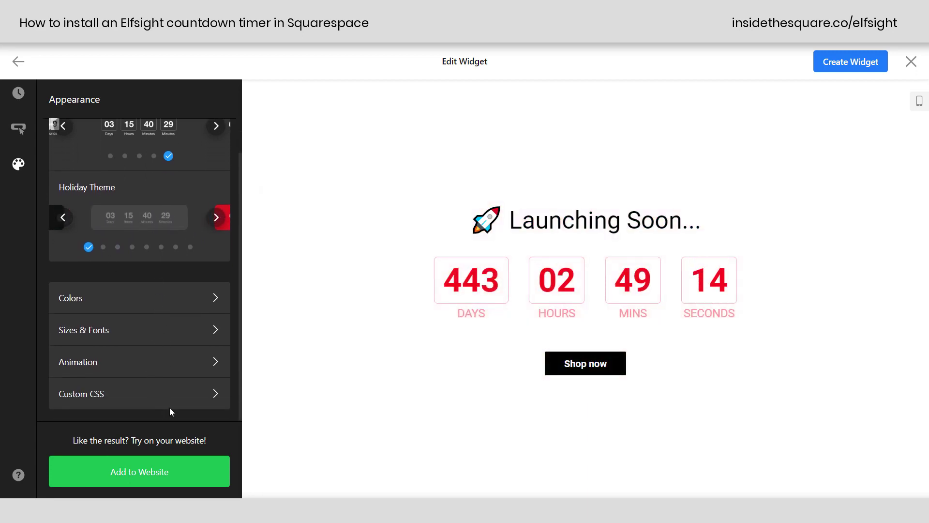
In Colors, set the countdown background to transparent after a light grey trial
left_click(162, 299)
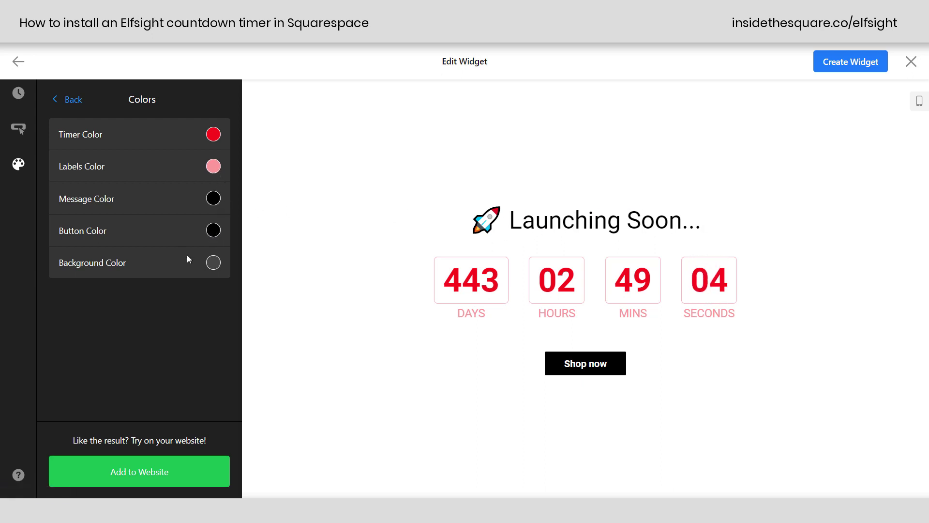
left_click(214, 262)
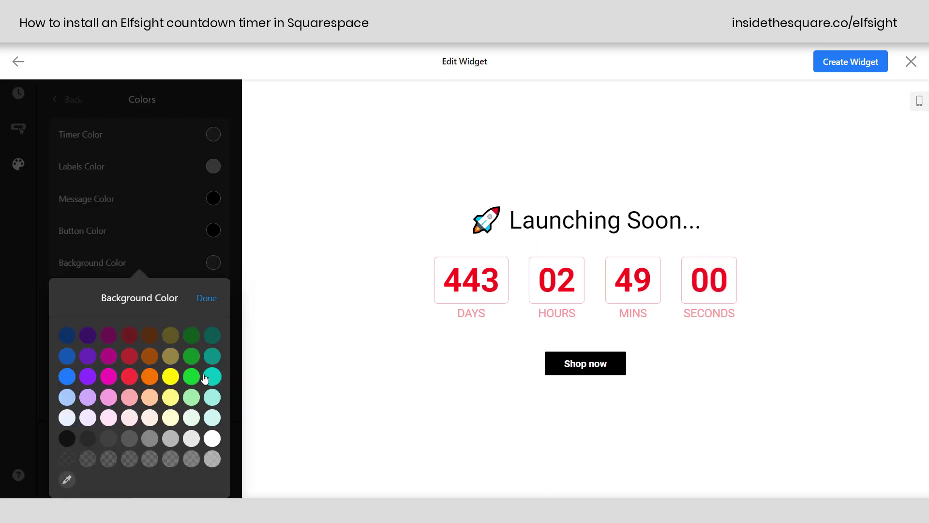
left_click(175, 444)
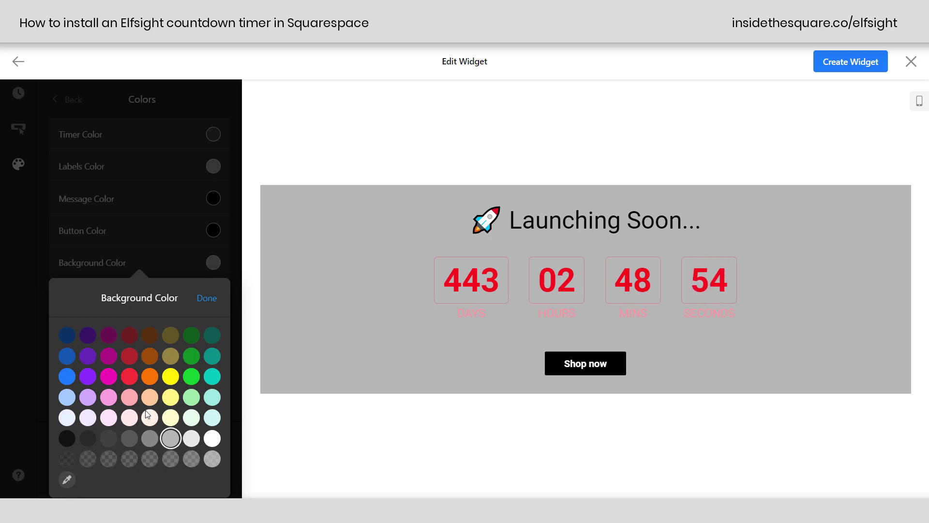
left_click(153, 463)
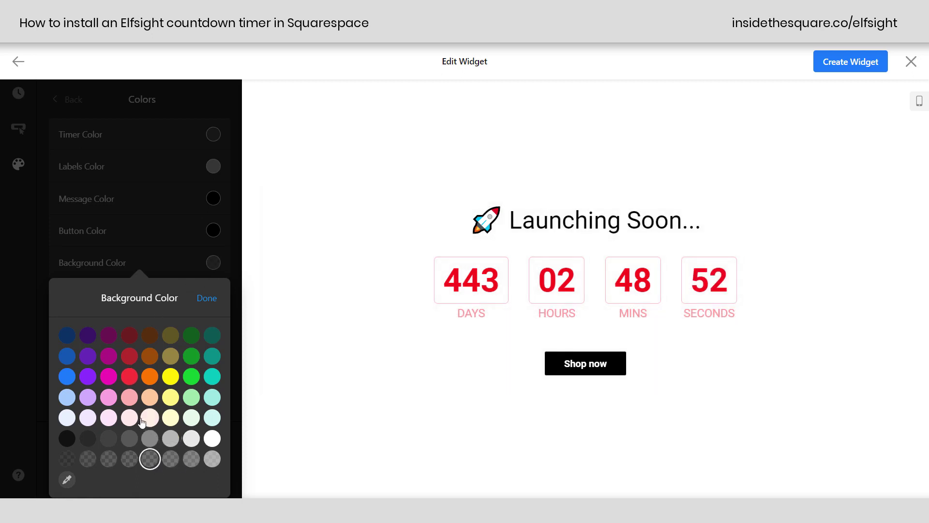
left_click(207, 298)
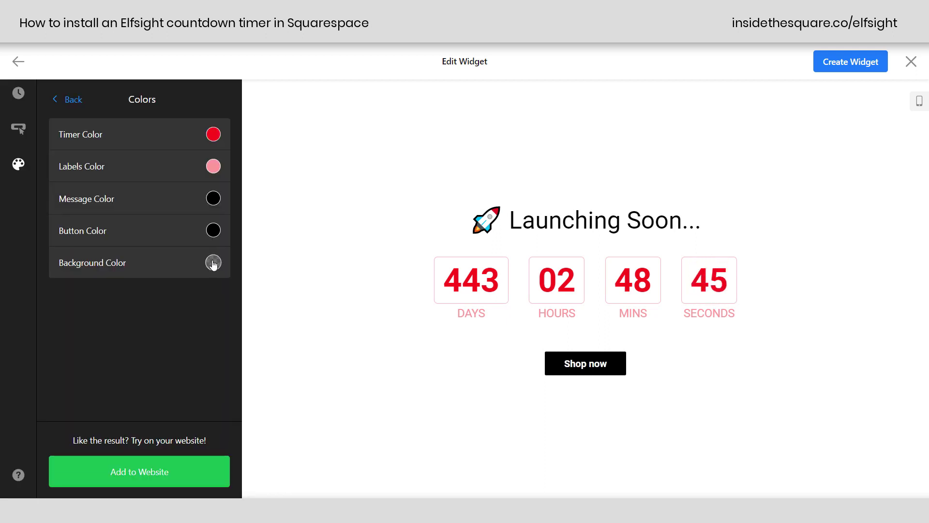
left_click(210, 231)
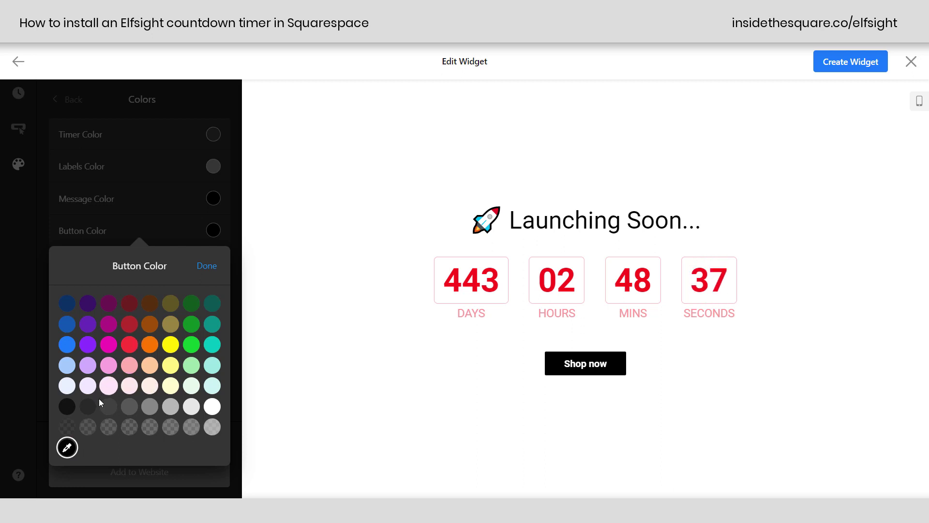
Set the Shop now button colour to hex 50bdb8, reverting a purple trial
left_click(66, 447)
double_click(103, 415)
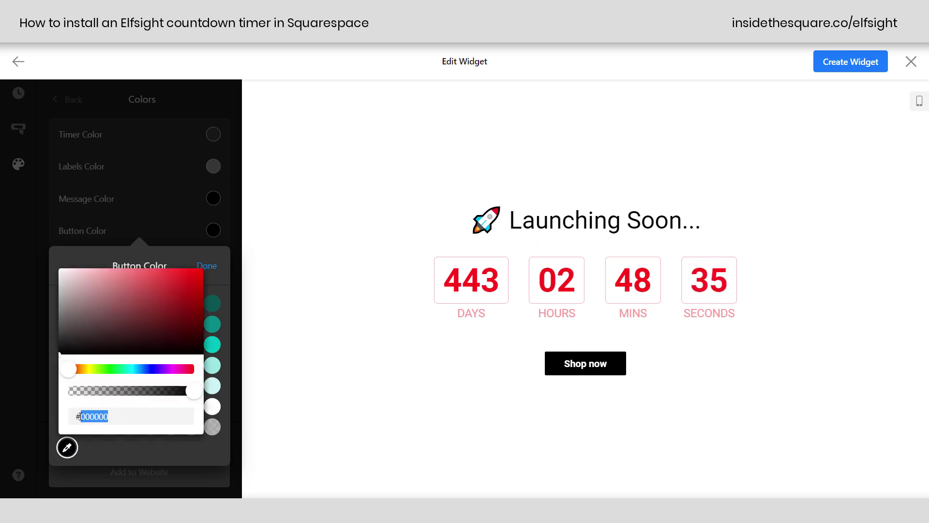
type("50bdb8")
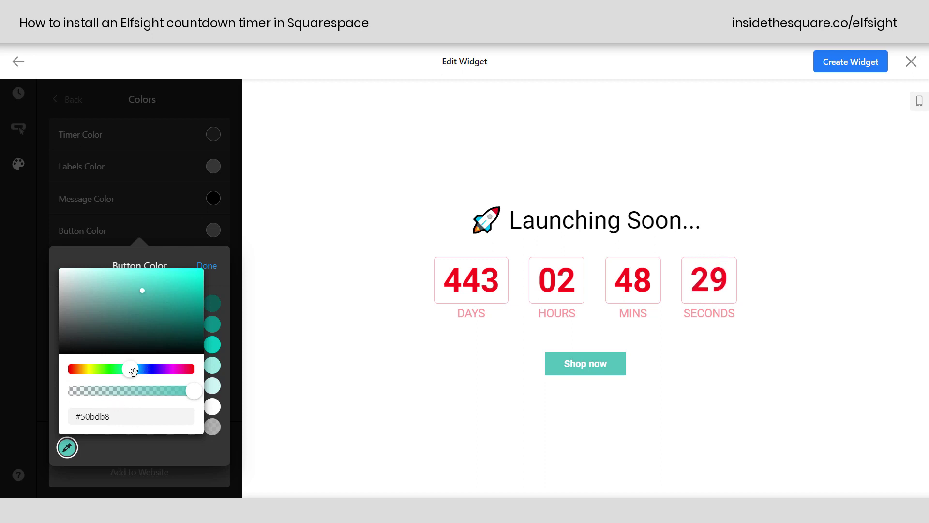
left_click_drag(132, 369, 166, 368)
left_click(185, 280)
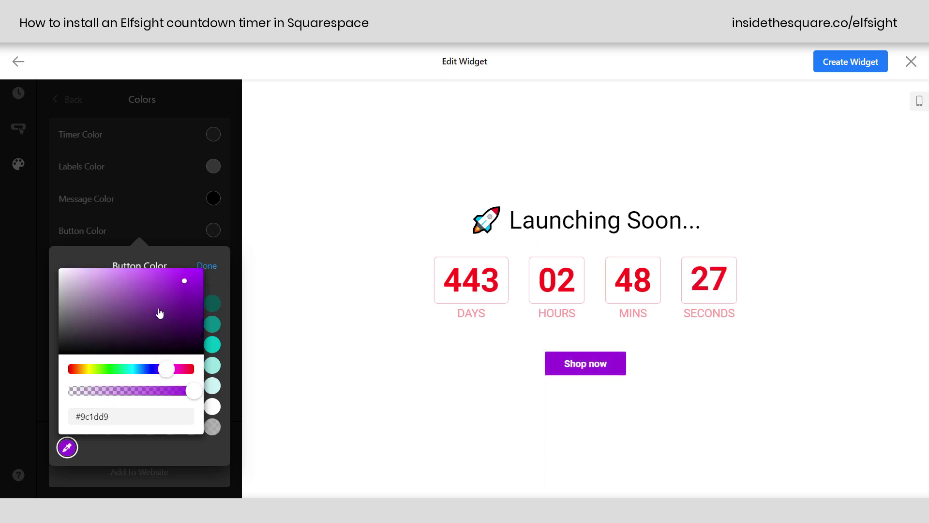
left_click(84, 461)
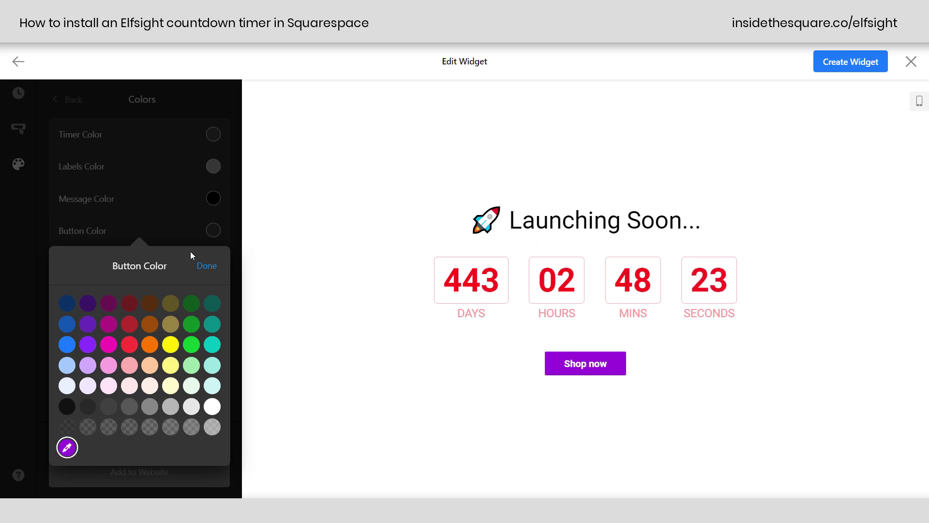
left_click(69, 446)
left_click_drag(82, 419, 134, 413)
type("50bdb8")
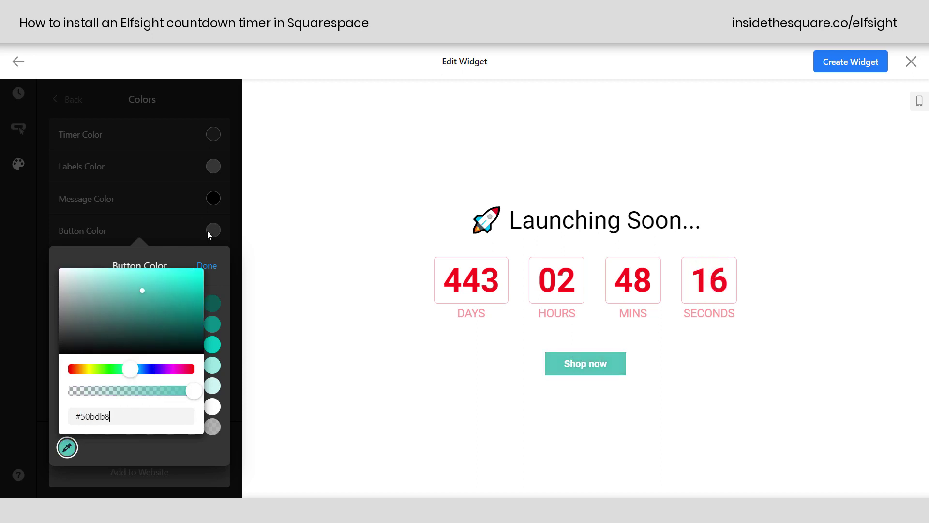
left_click(208, 231)
left_click(74, 102)
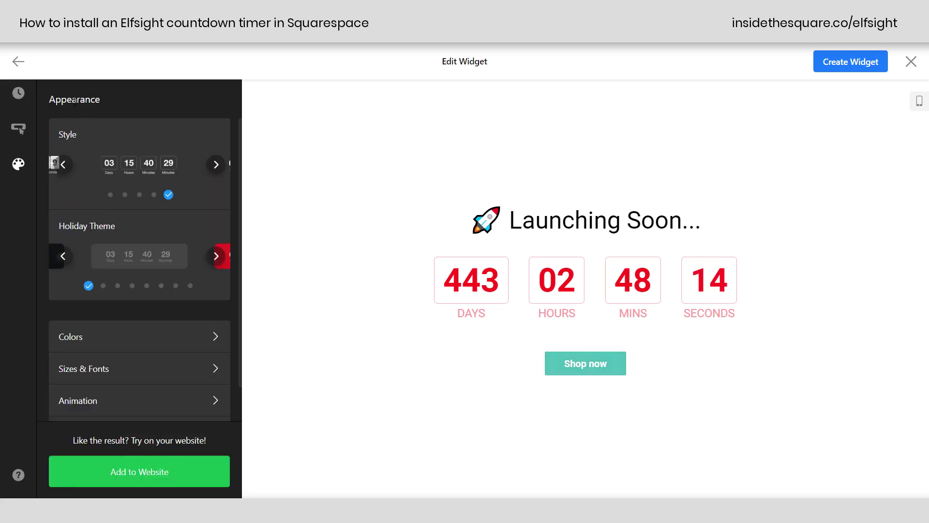
In Sizes & Fonts, slightly shrink the Timer Size and enlarge the Button Size
left_click(118, 377)
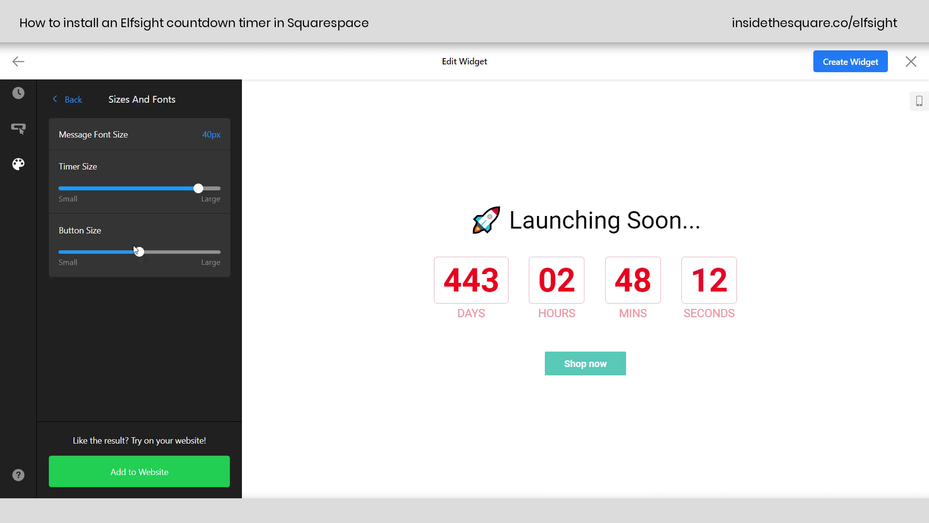
left_click_drag(198, 188, 182, 210)
left_click_drag(140, 251, 180, 251)
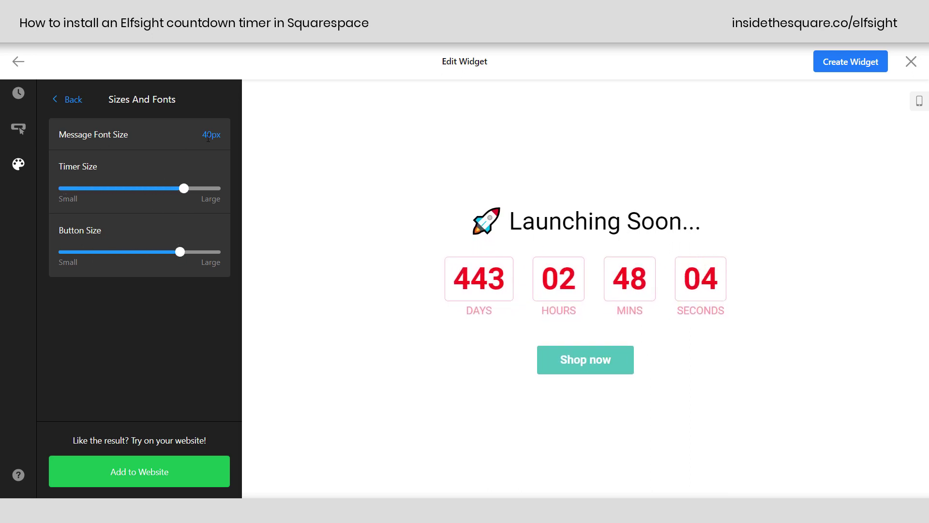
Set the Launching Soon Message Font Size to 50px
left_click_drag(463, 221, 711, 226)
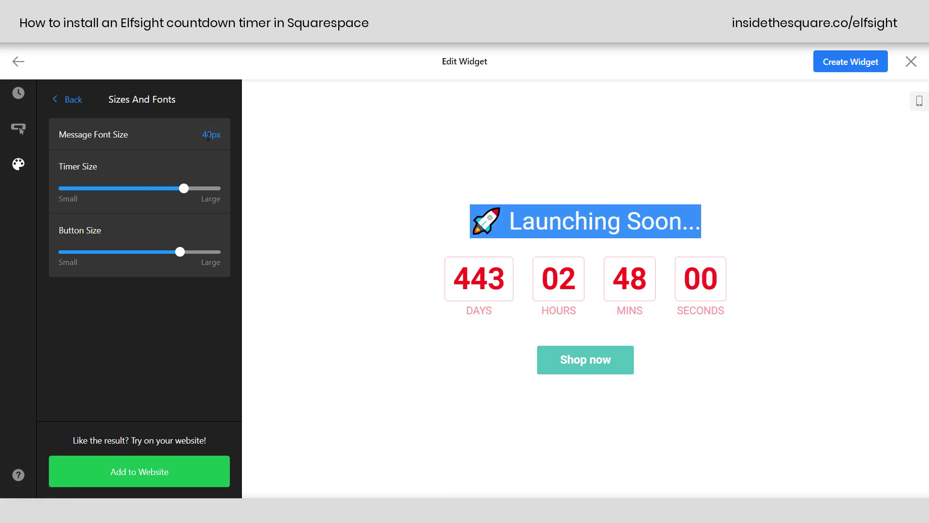
double_click(205, 140)
type("8")
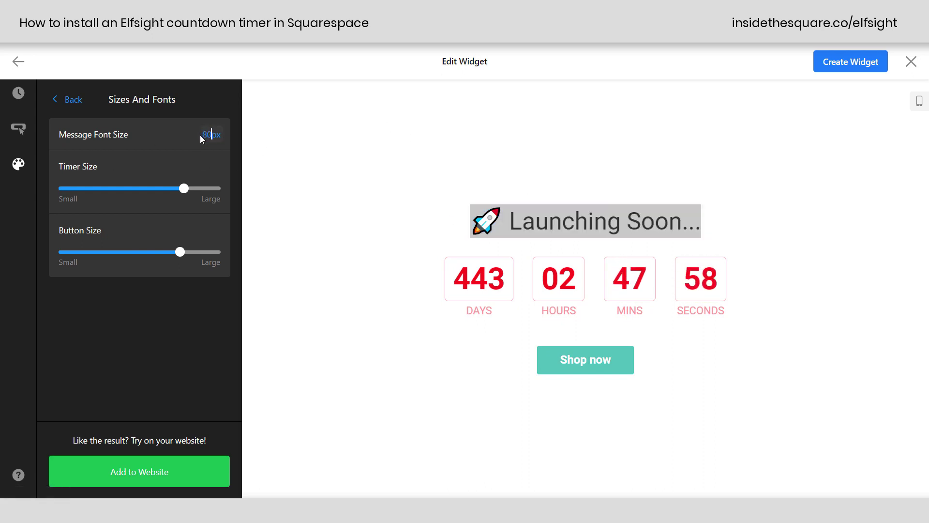
type("0")
type("2")
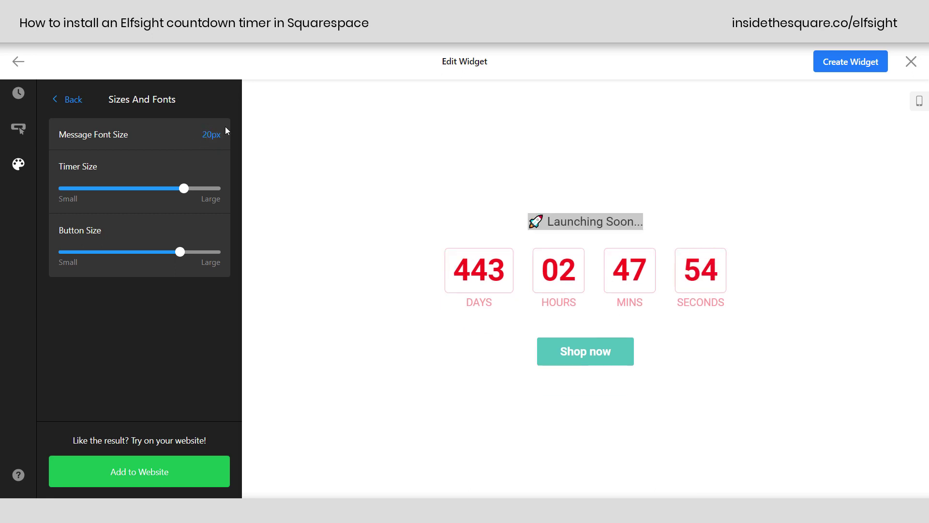
left_click_drag(208, 134, 202, 135)
type("5")
left_click(73, 101)
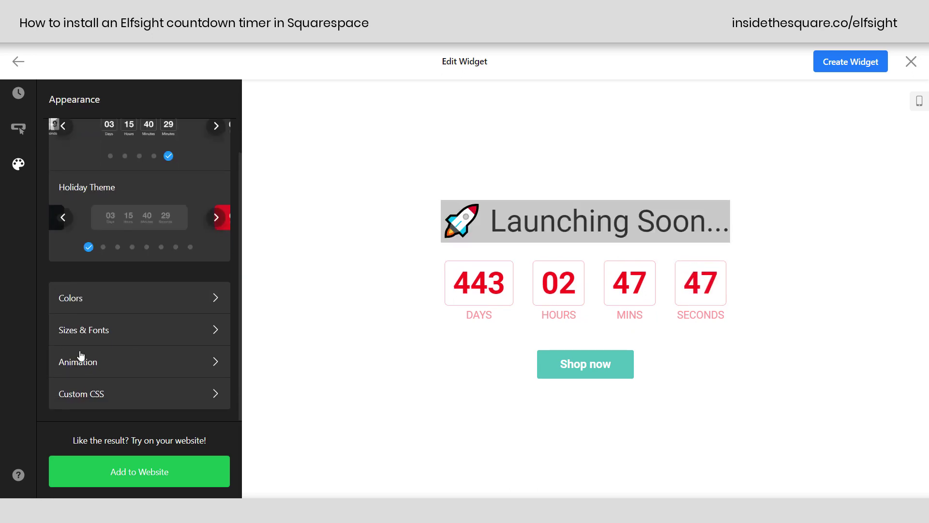
Set the digit Animation to Flip, after trying Fade and None
left_click(107, 364)
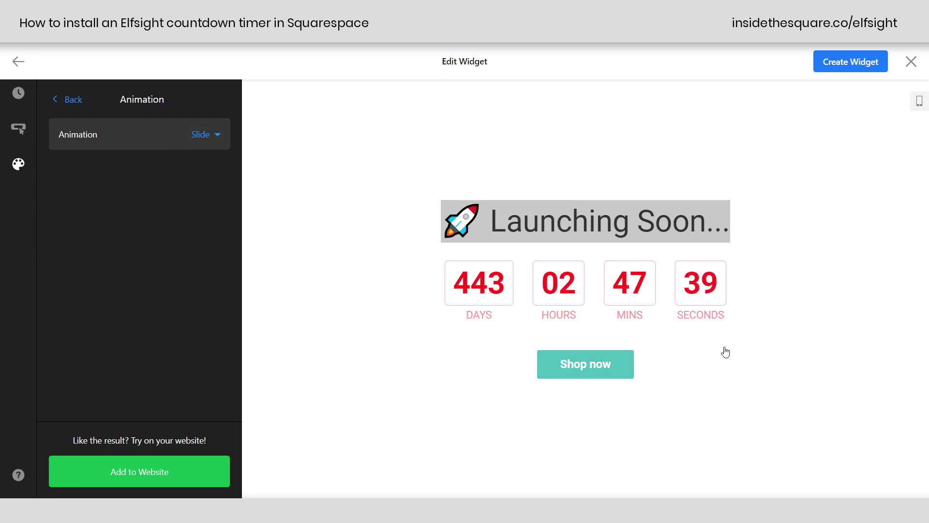
left_click(195, 135)
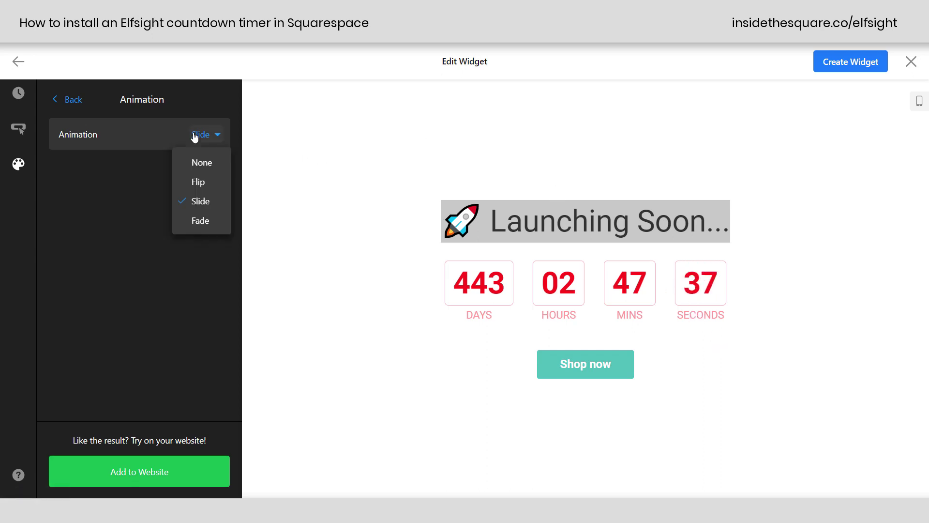
left_click(203, 184)
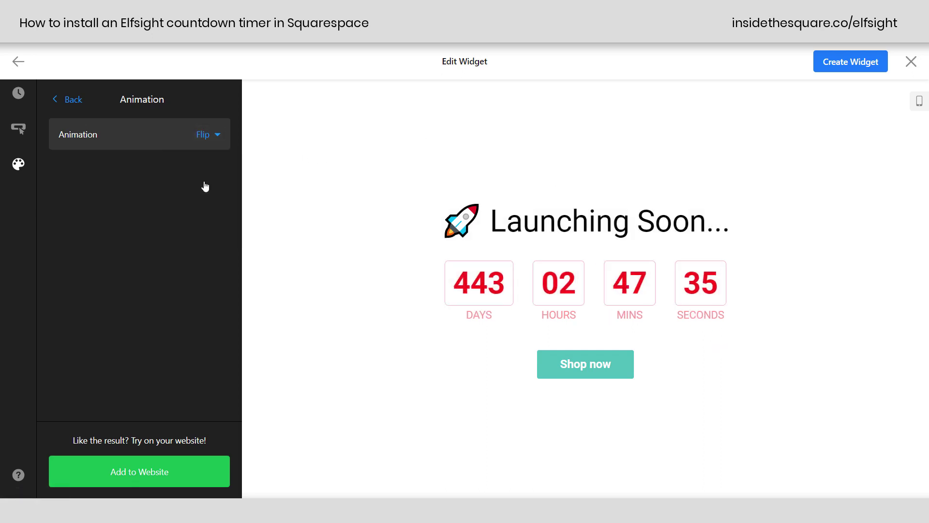
left_click(208, 137)
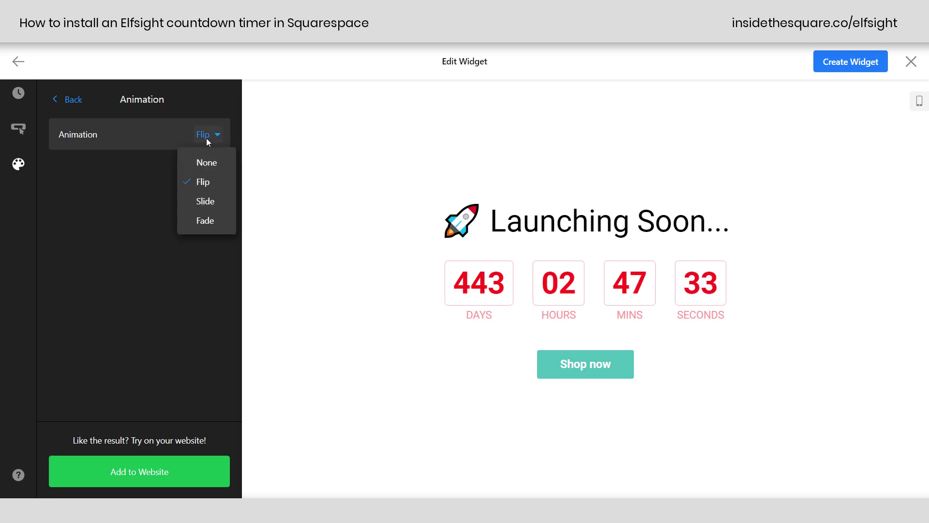
left_click(215, 219)
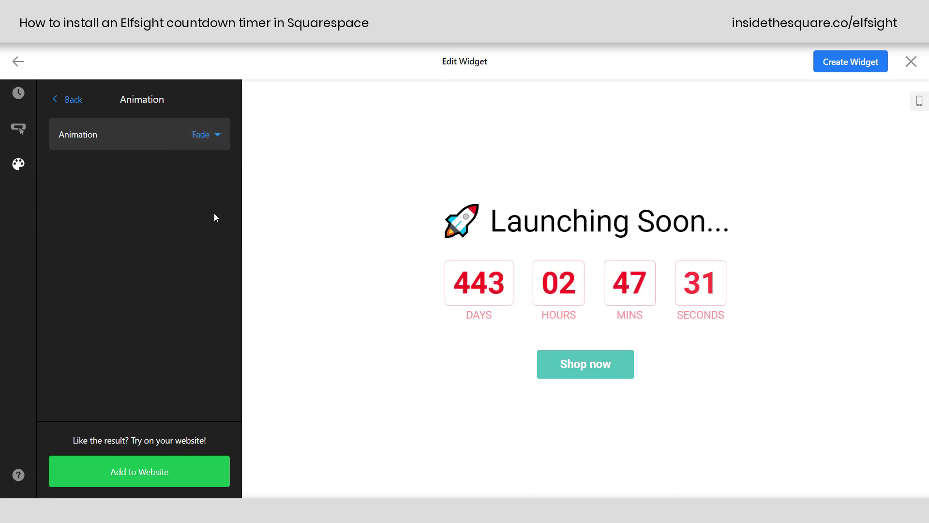
left_click(207, 136)
left_click(210, 161)
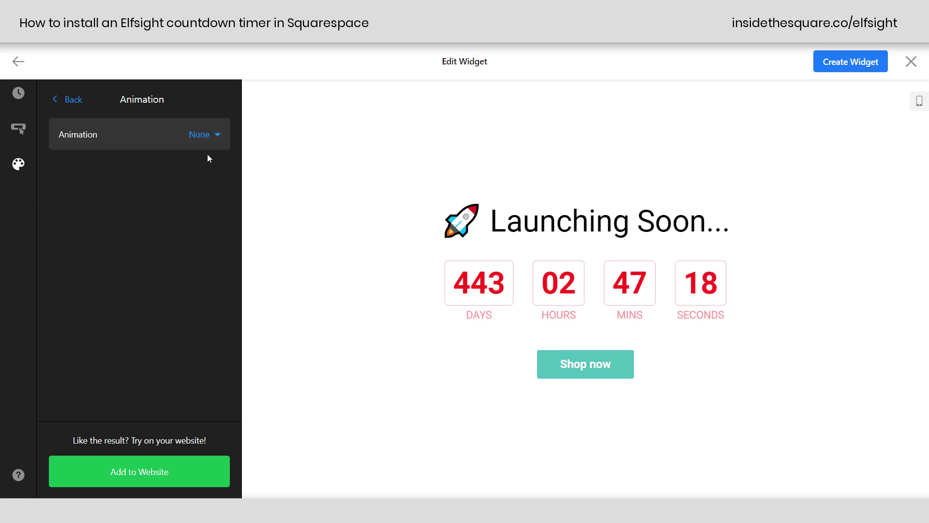
left_click(205, 131)
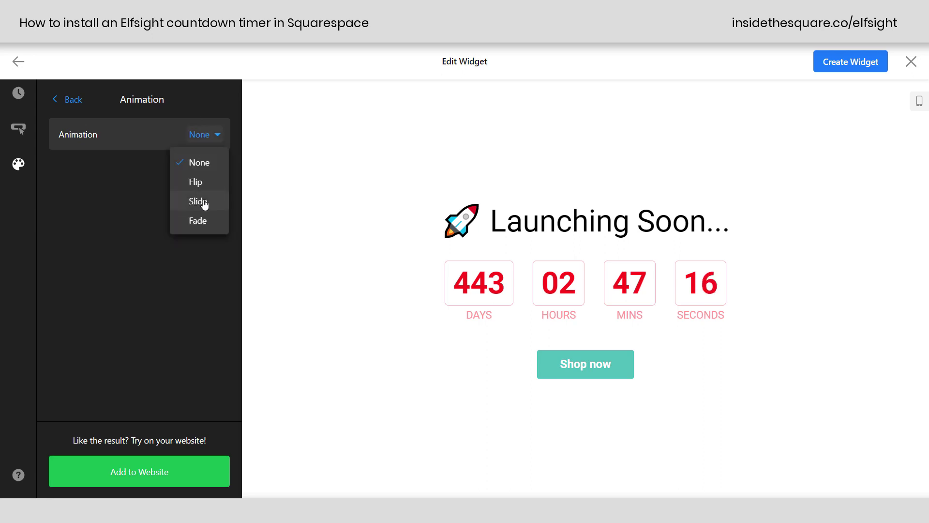
left_click(196, 182)
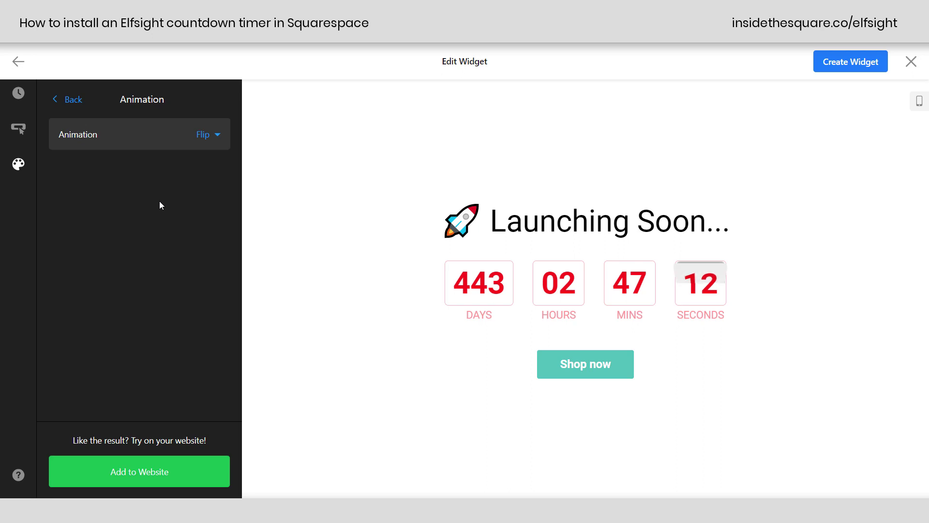
Return to the main appearance settings and copy the countdown's embed code from Add to Website
left_click(74, 101)
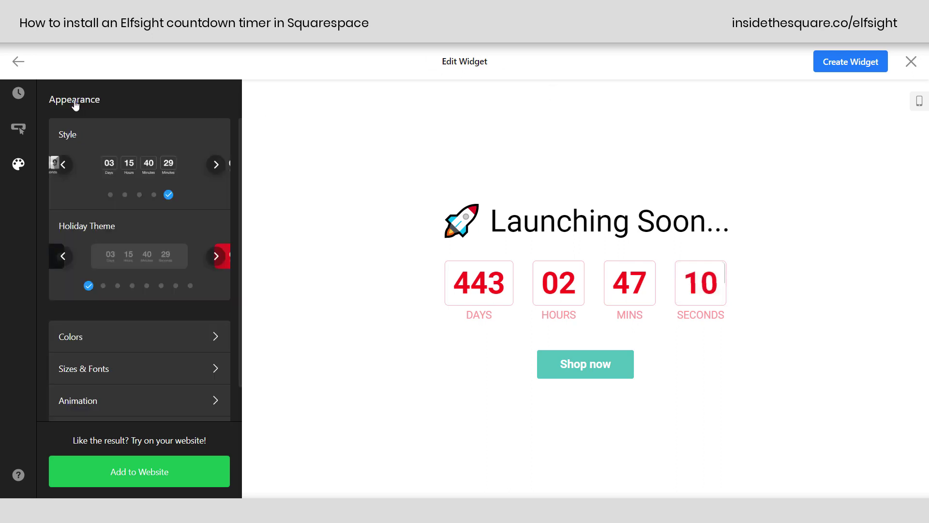
scroll(126, 343, "down", 1)
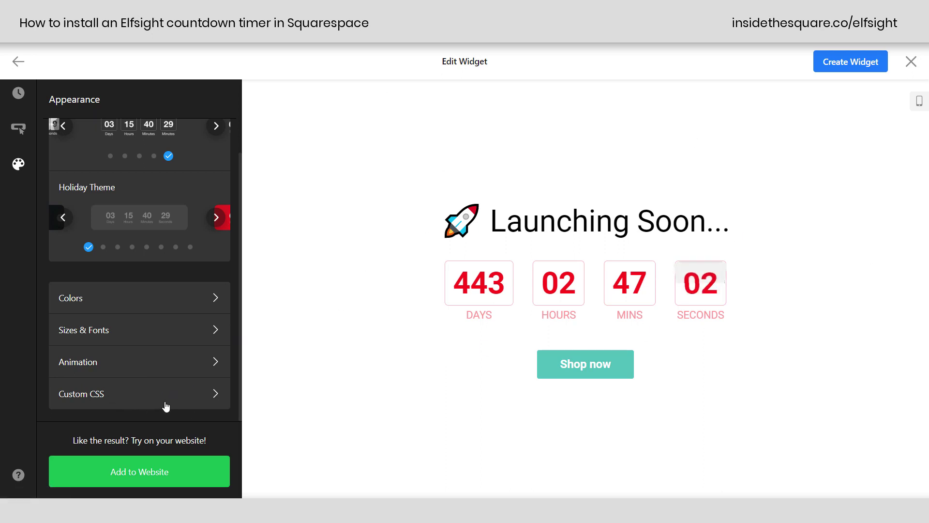
left_click(158, 473)
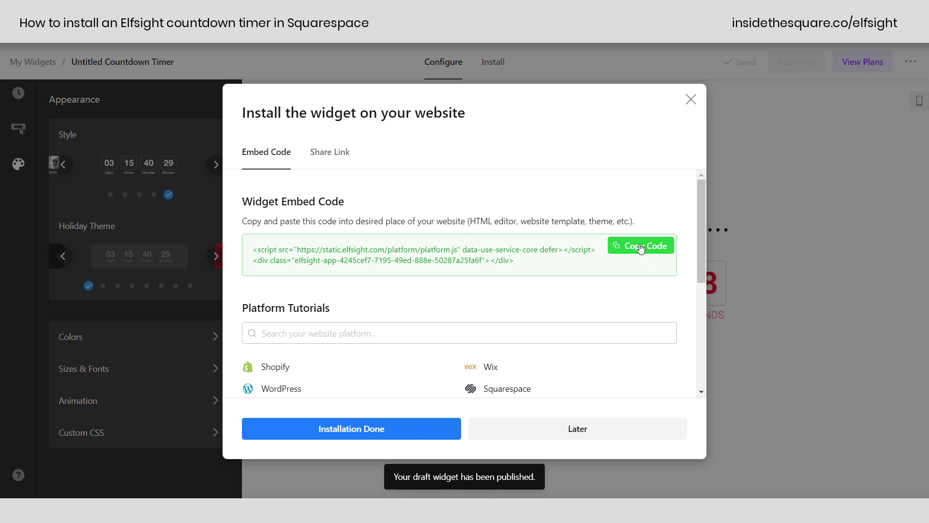
left_click(640, 247)
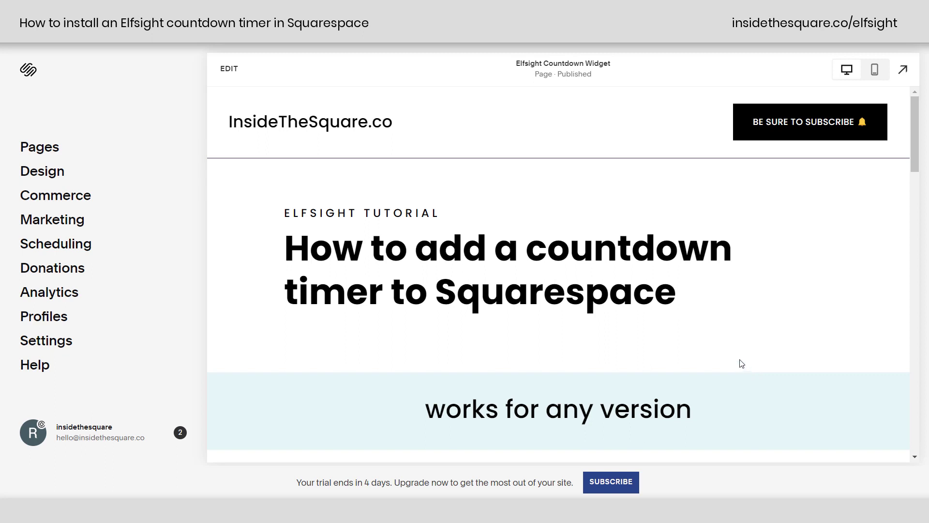
Edit the 'Elfsight Countdown Widget' page and scroll to the empty section below the six-step list
scroll(742, 364, "down", 8)
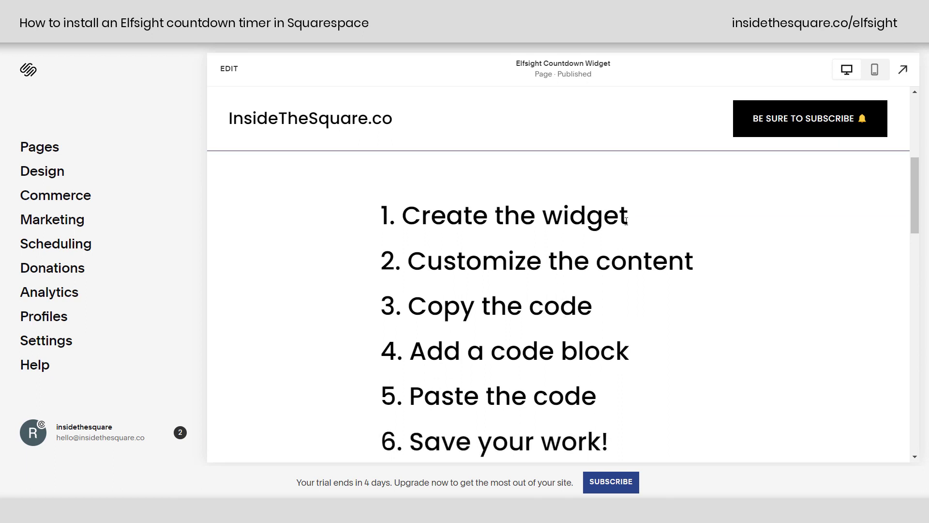
scroll(626, 220, "down", 2)
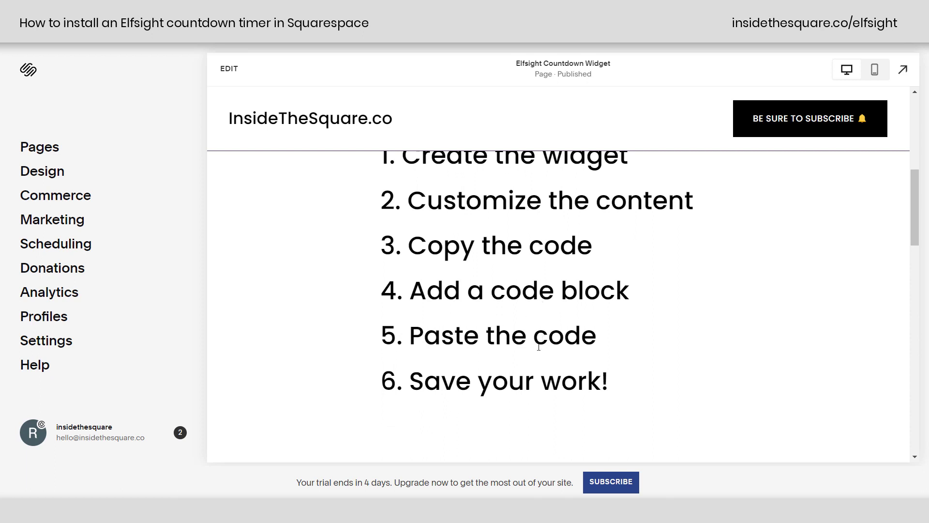
left_click(228, 68)
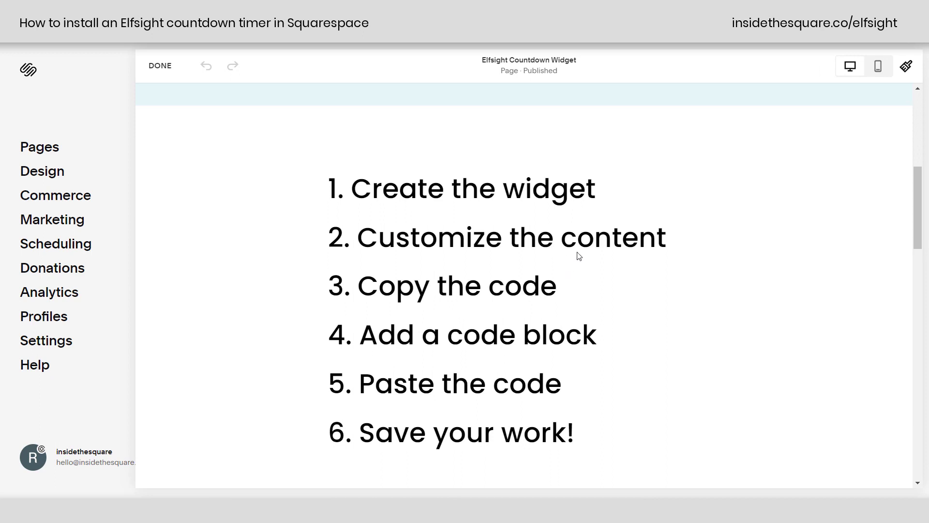
scroll(578, 256, "down", 7)
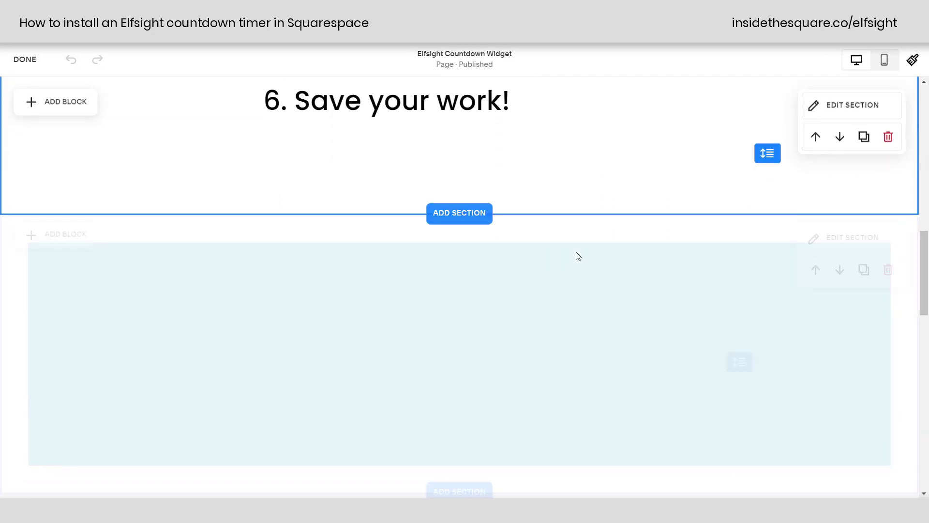
Insert a Code block into the empty section and widen it across most of the section
left_click(85, 244)
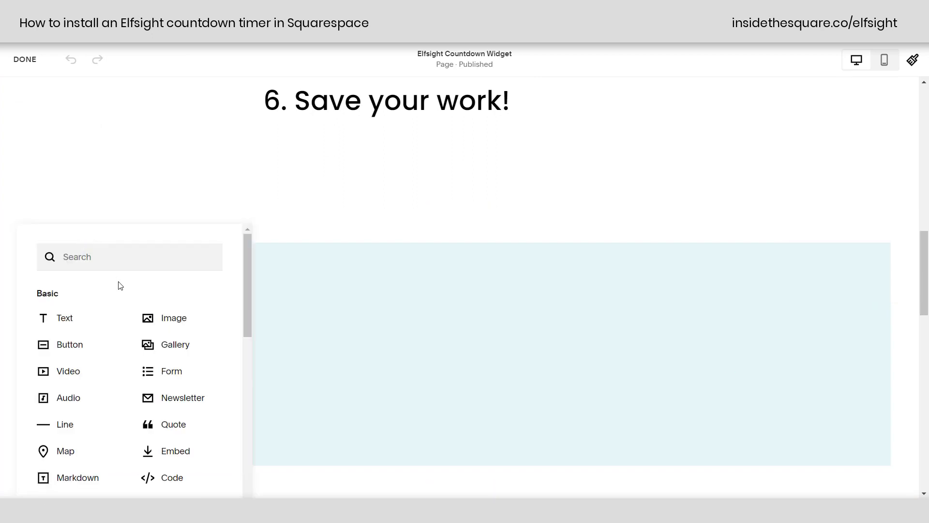
left_click(65, 318)
left_click_drag(218, 367, 820, 369)
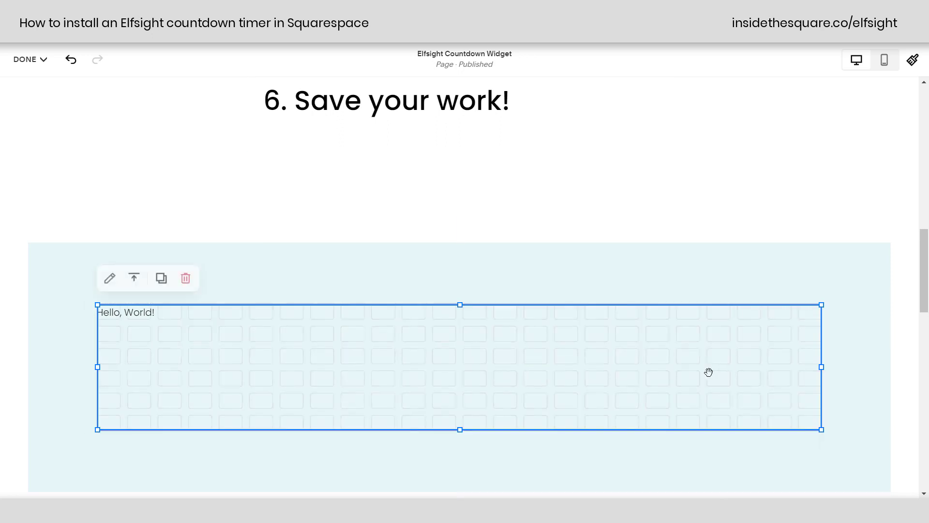
Replace the block's code with the pasted Elfsight embed script and save the page
double_click(773, 378)
key("ctrl+a")
key("ctrl+v")
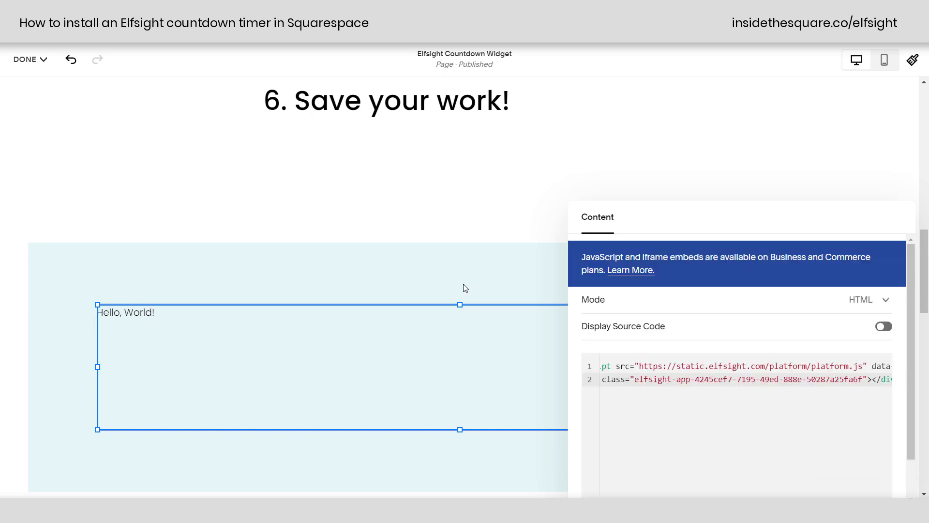
left_click(465, 288)
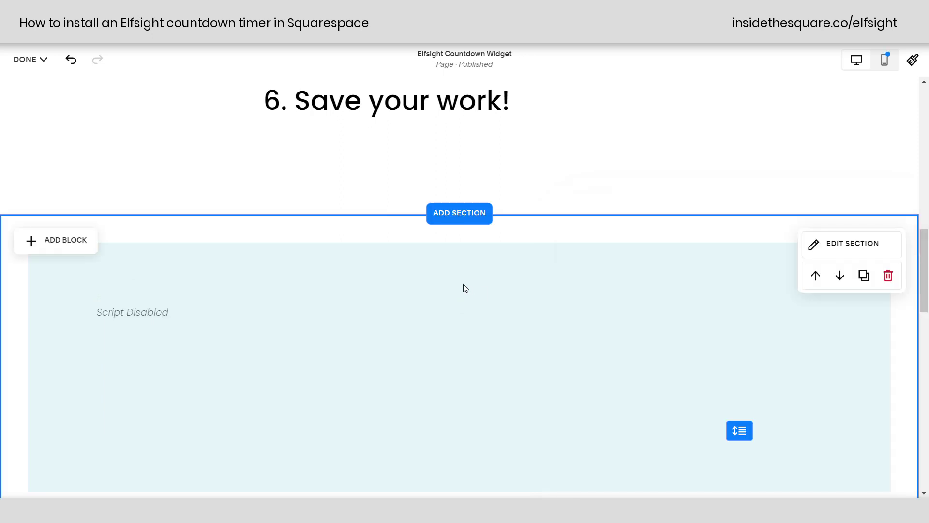
left_click(46, 61)
left_click(41, 100)
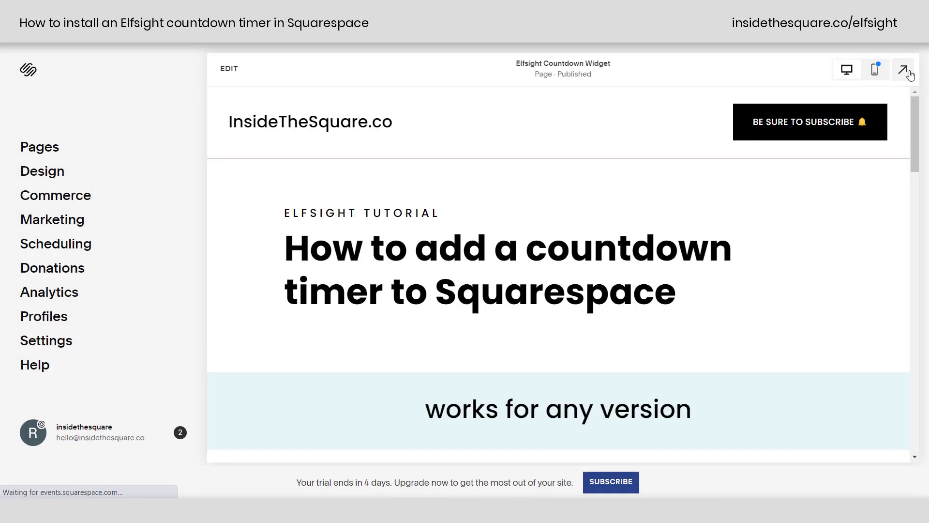
Expand the site preview full screen and scroll to the live 'Launching Soon...' countdown
left_click(906, 71)
scroll(747, 286, "down", 15)
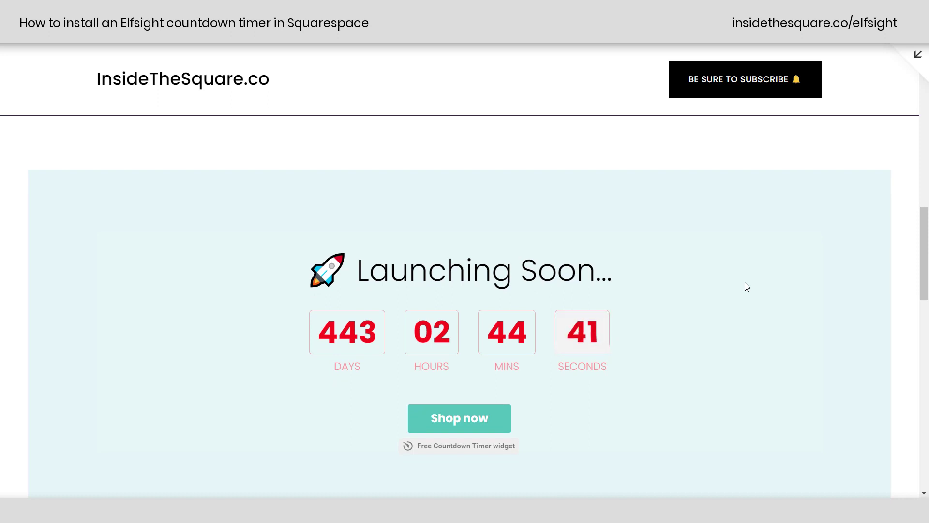
scroll(744, 283, "down", 1)
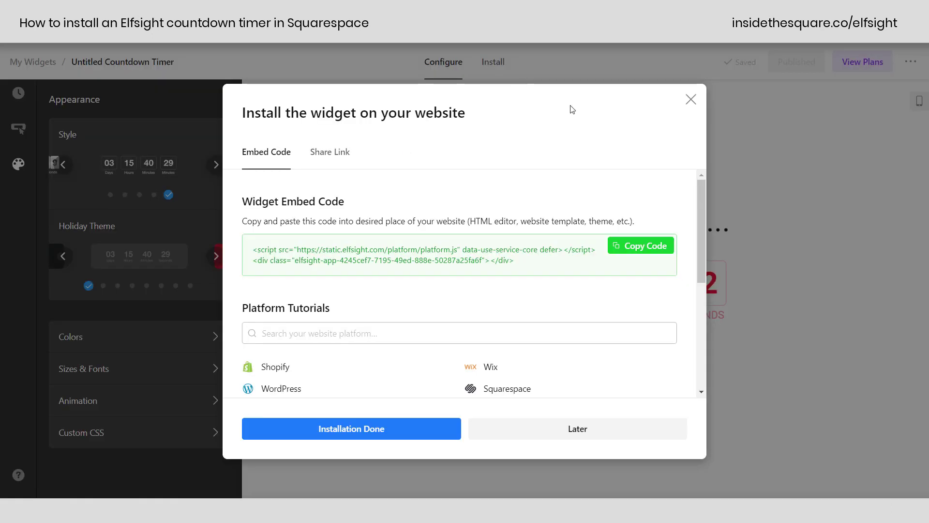
Close the Elfsight install dialog and bring up the paid upgrade plans
left_click(690, 99)
left_click(884, 65)
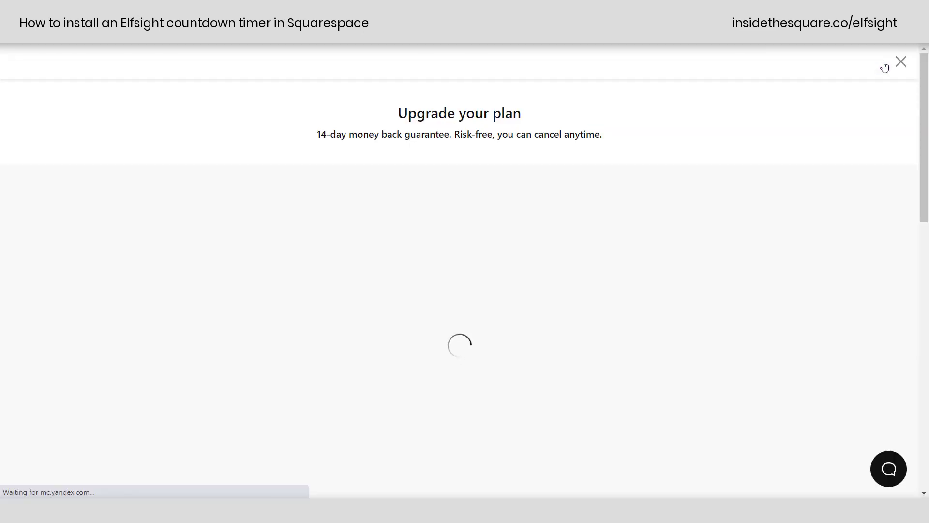
scroll(703, 221, "down", 2)
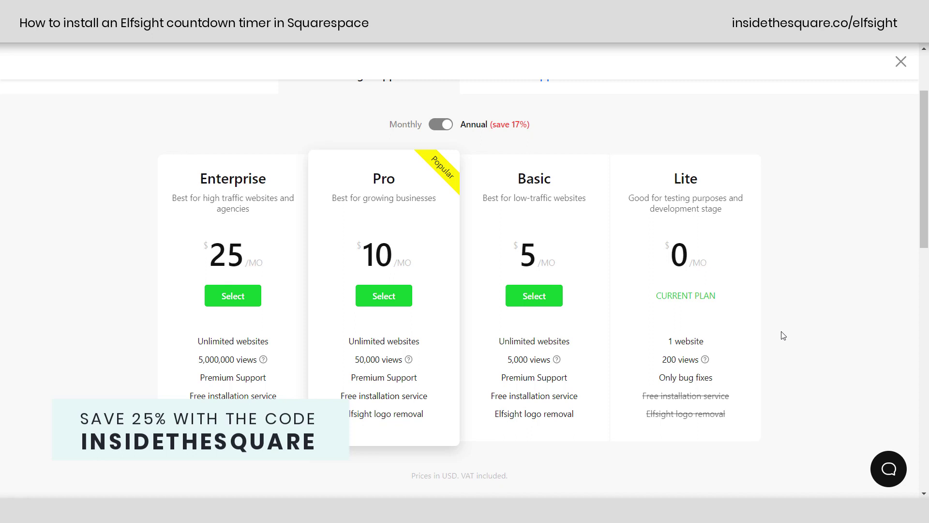
scroll(783, 335, "up", 1)
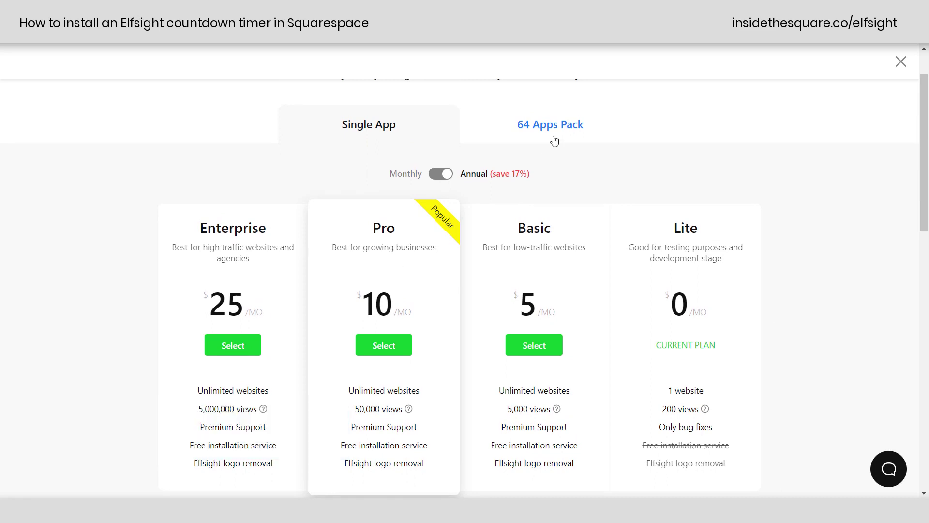
Compare pricing between the 64 Apps Pack and Single App plan tabs
left_click(555, 141)
left_click(377, 130)
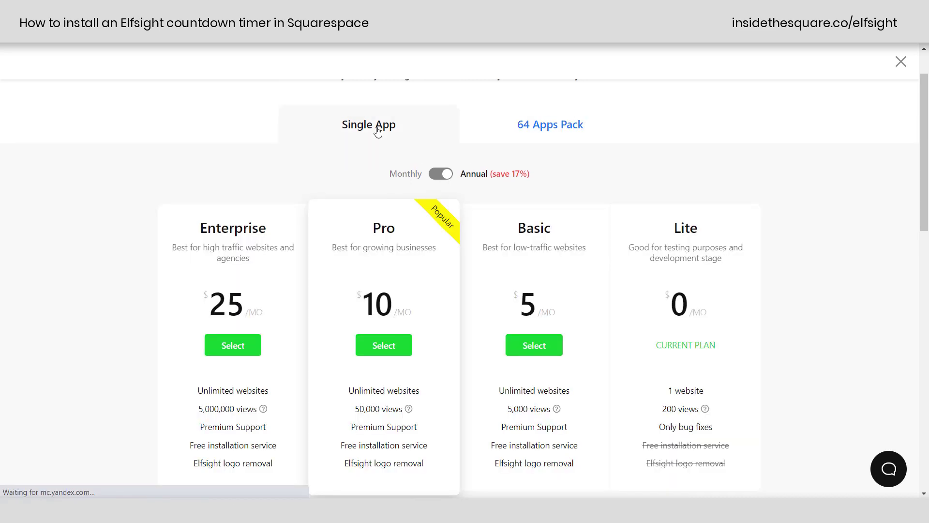
left_click(567, 137)
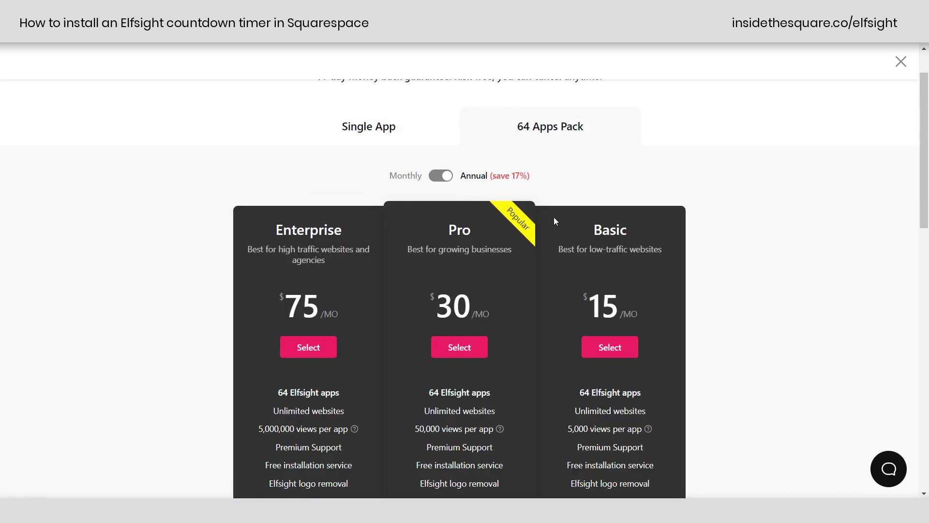
scroll(554, 221, "up", 1)
scroll(554, 219, "down", 3)
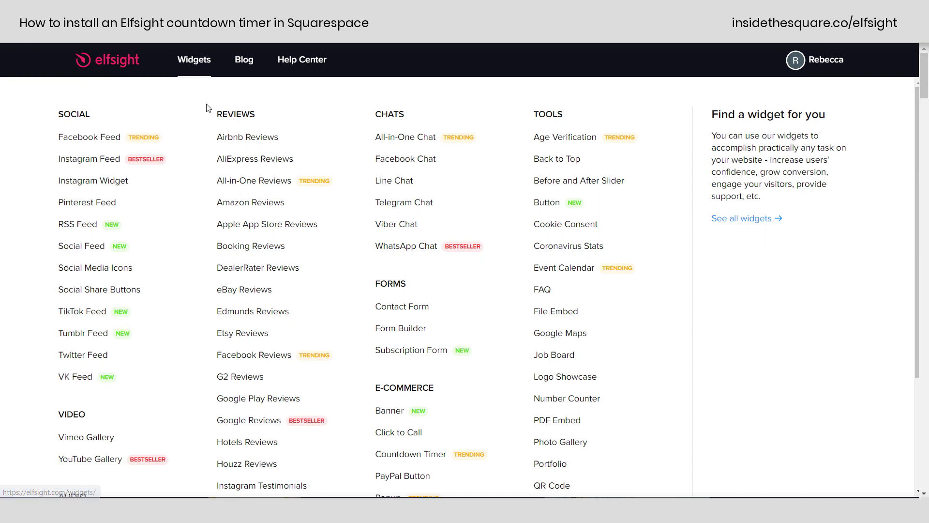
scroll(208, 107, "down", 3)
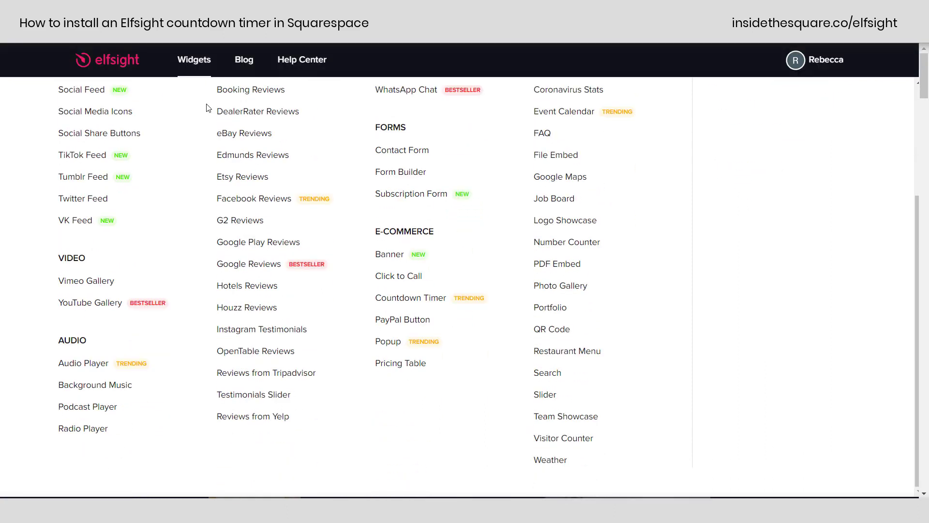
scroll(208, 108, "up", 3)
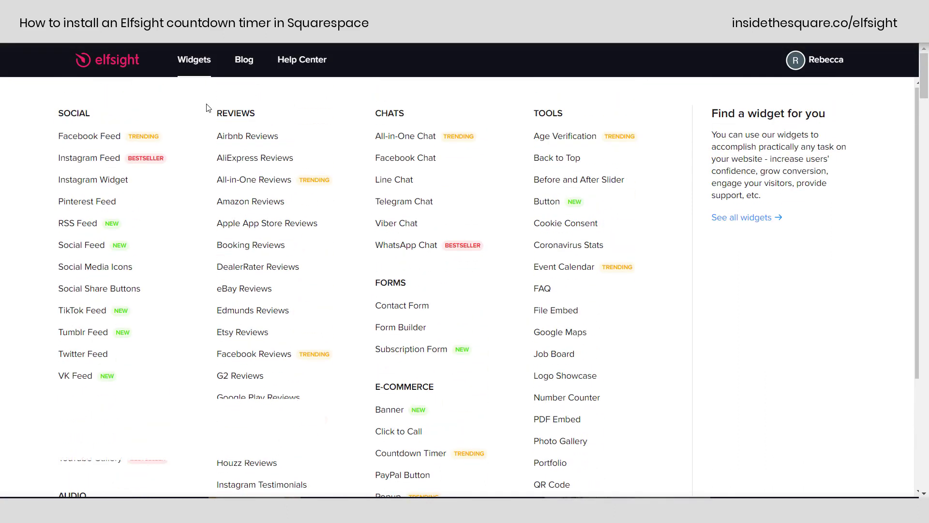